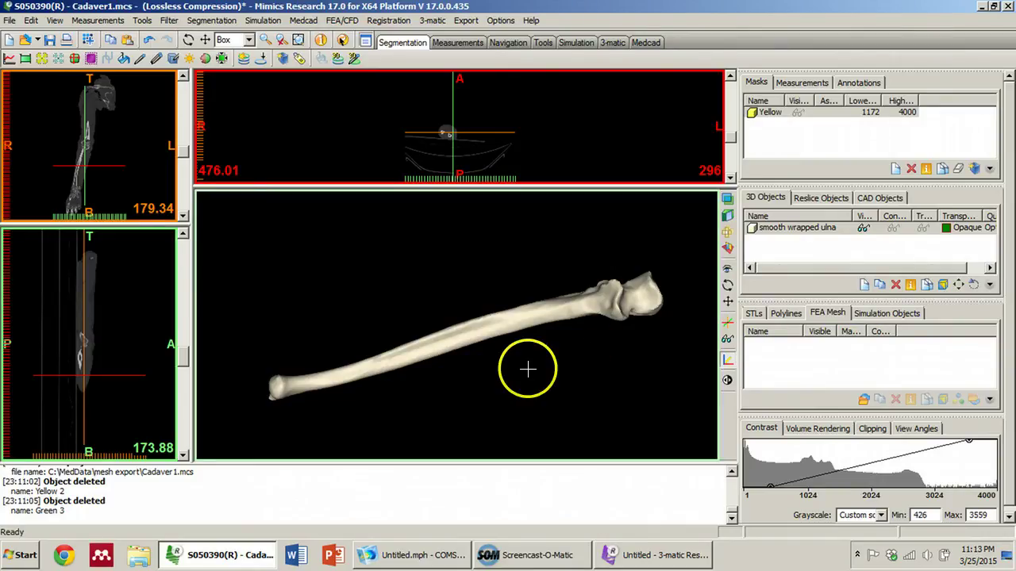
# Examine the smooth wrapped ulna model from several sides, including a close view of its elbow end.
pyautogui.moveTo(521, 323); pyautogui.dragTo(488, 209, button='right')
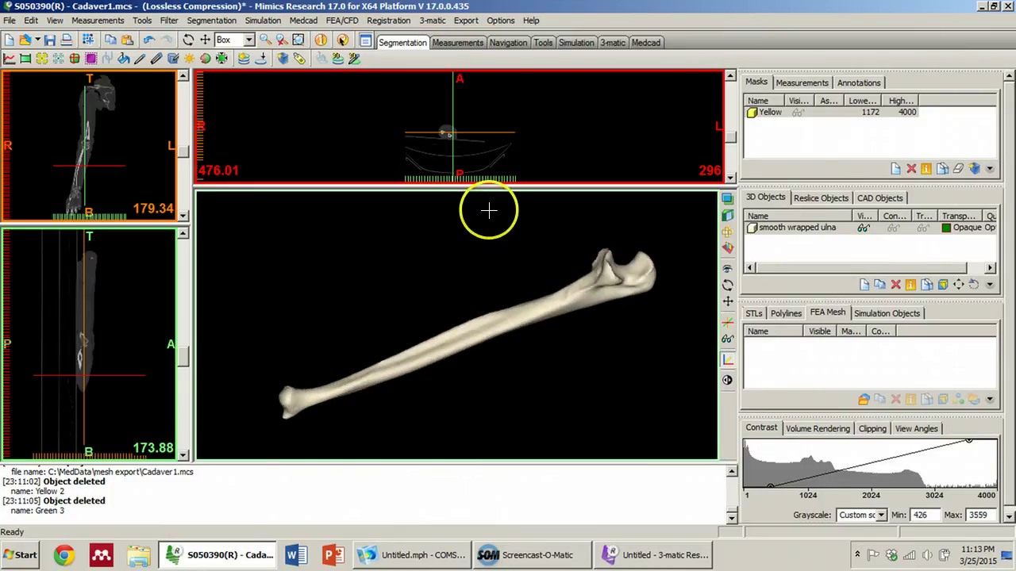
pyautogui.scroll(2, 648, 307)
pyautogui.scroll(2, 601, 278)
pyautogui.moveTo(601, 278); pyautogui.dragTo(567, 291, button='right')
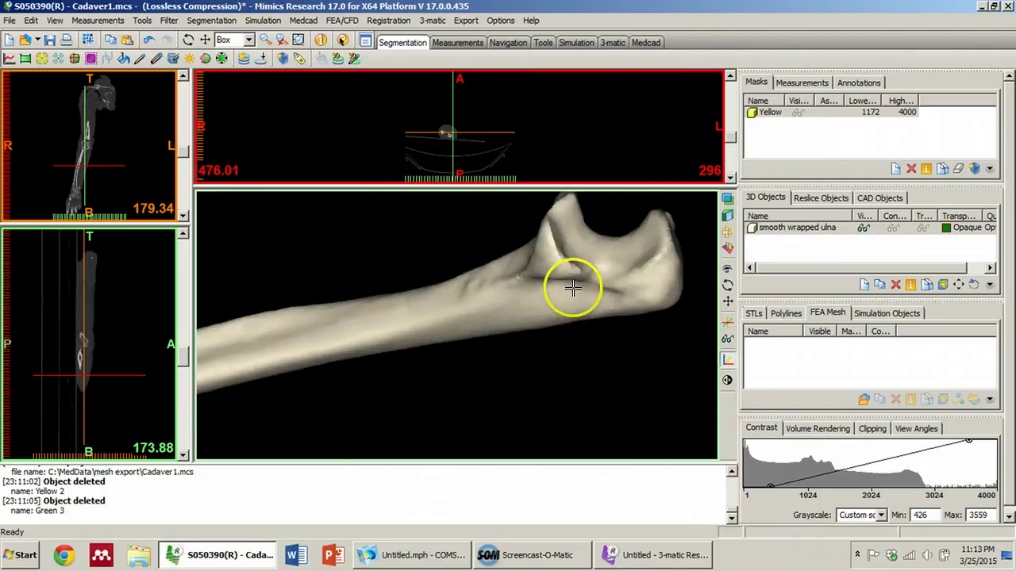
pyautogui.scroll(-5, 577, 262)
pyautogui.scroll(2, 472, 313)
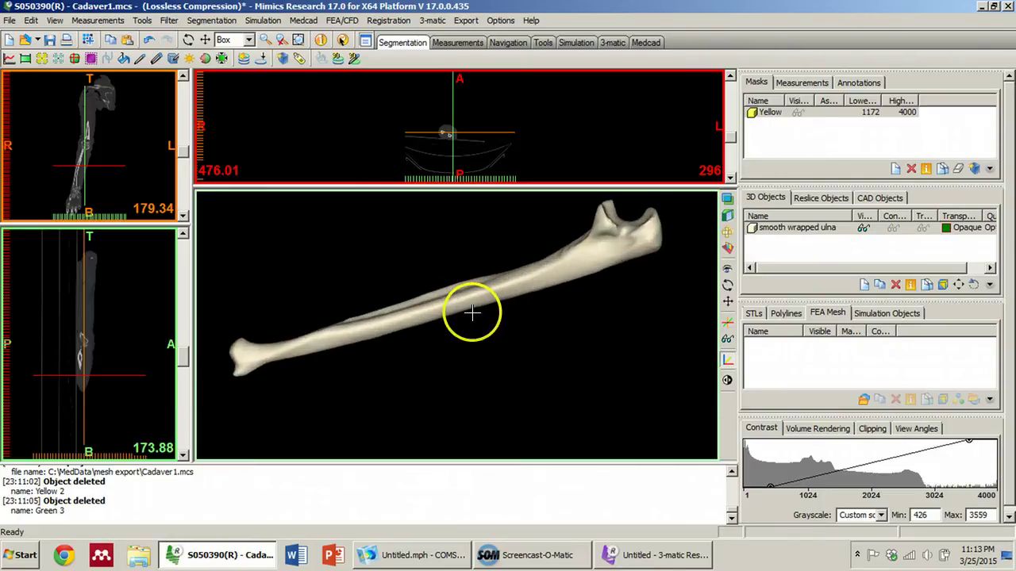
pyautogui.moveTo(474, 321); pyautogui.dragTo(497, 331, button='middle')
pyautogui.moveTo(498, 330); pyautogui.dragTo(655, 252, button='right')
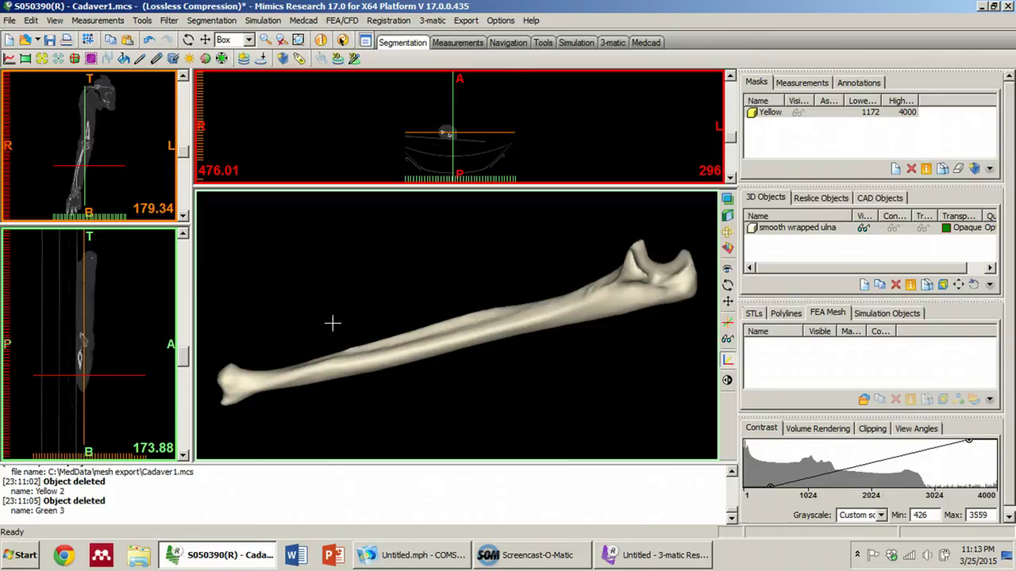
pyautogui.click(897, 361)
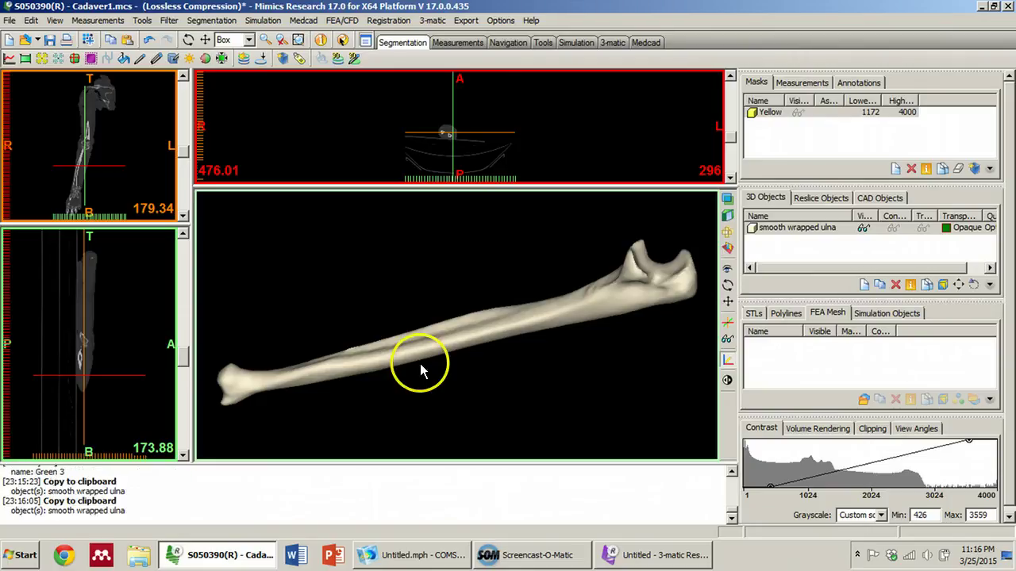
# Send the smooth wrapped ulna 3D object to 3-matic for remeshing.
pyautogui.click(340, 21)
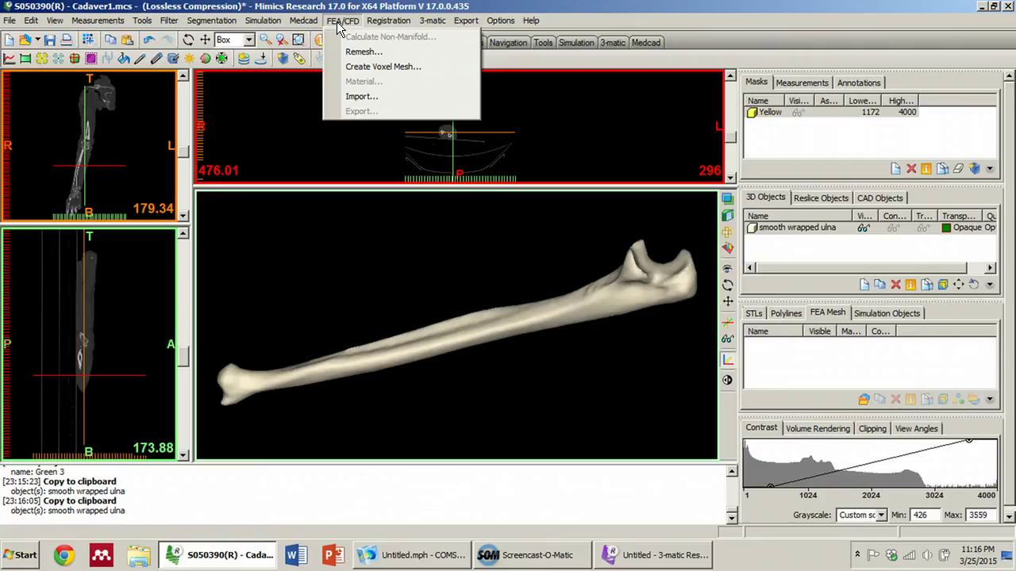
pyautogui.click(367, 51)
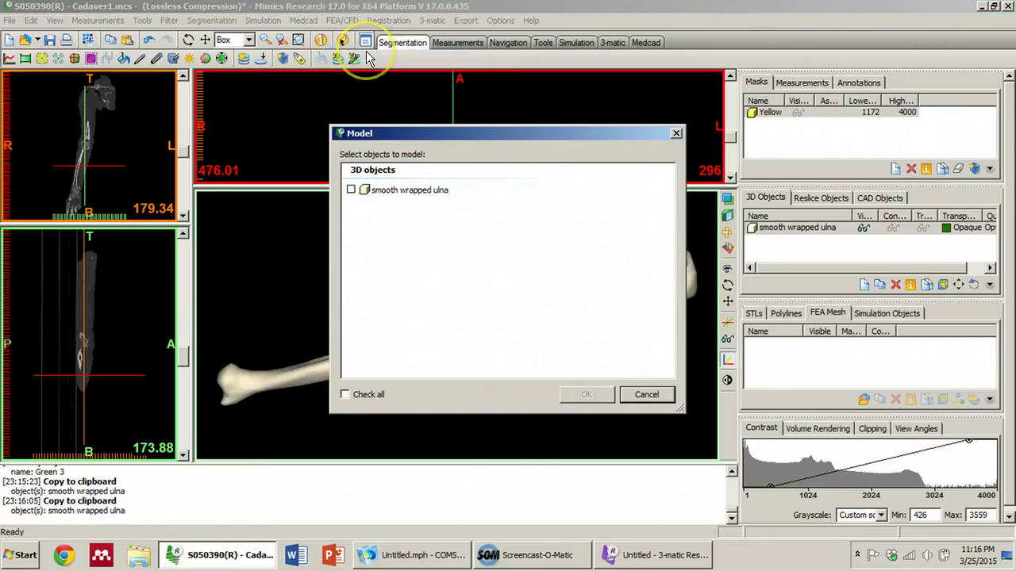
pyautogui.click(351, 189)
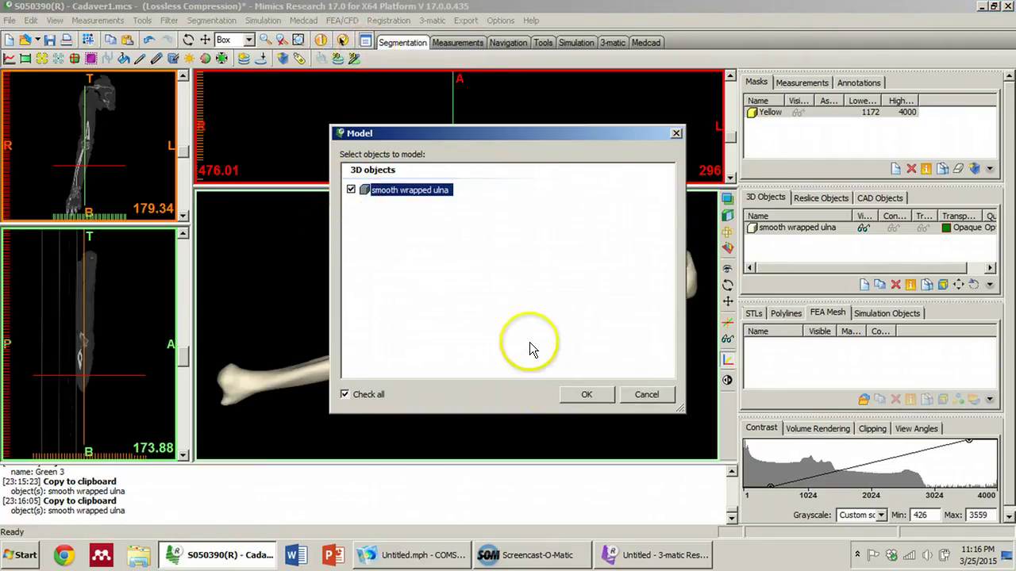
pyautogui.click(583, 394)
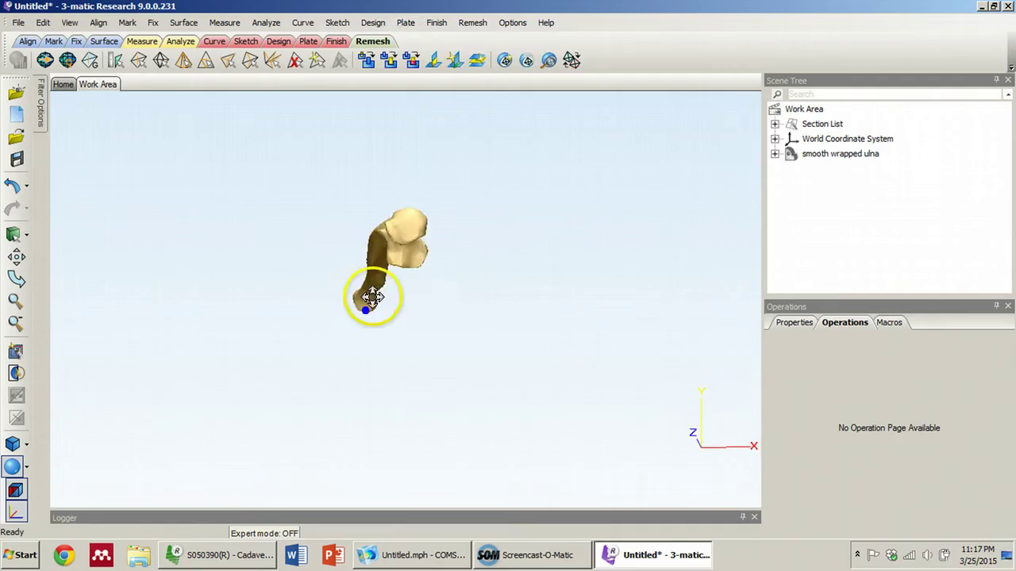
# Run the Fix Wizard diagnostics on the smooth wrapped ulna part, including a full analysis, and close the wizard.
pyautogui.moveTo(374, 296); pyautogui.dragTo(362, 231, button='right')
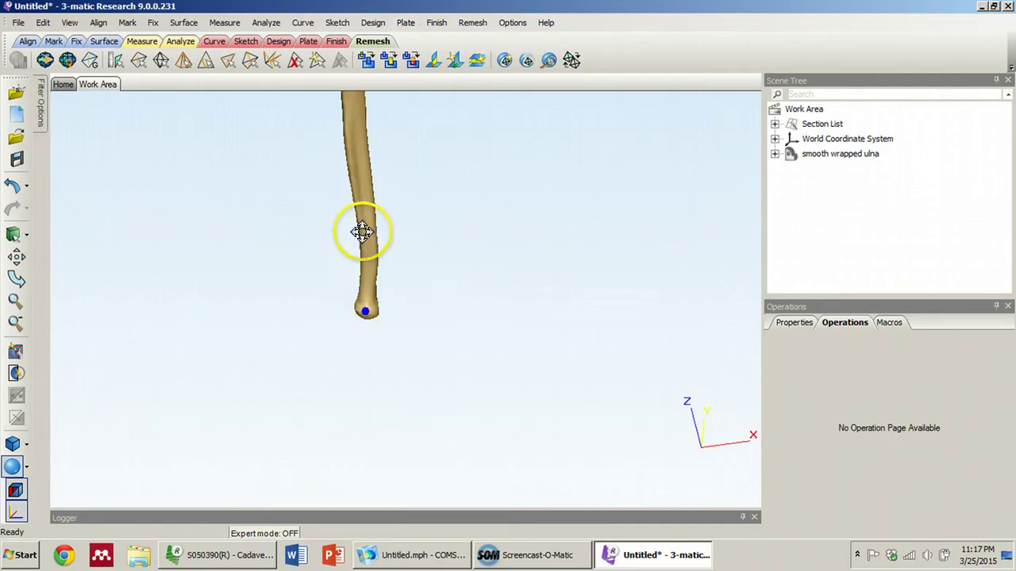
pyautogui.moveTo(362, 231); pyautogui.dragTo(360, 389, button='middle')
pyautogui.moveTo(371, 400); pyautogui.dragTo(410, 324, button='right')
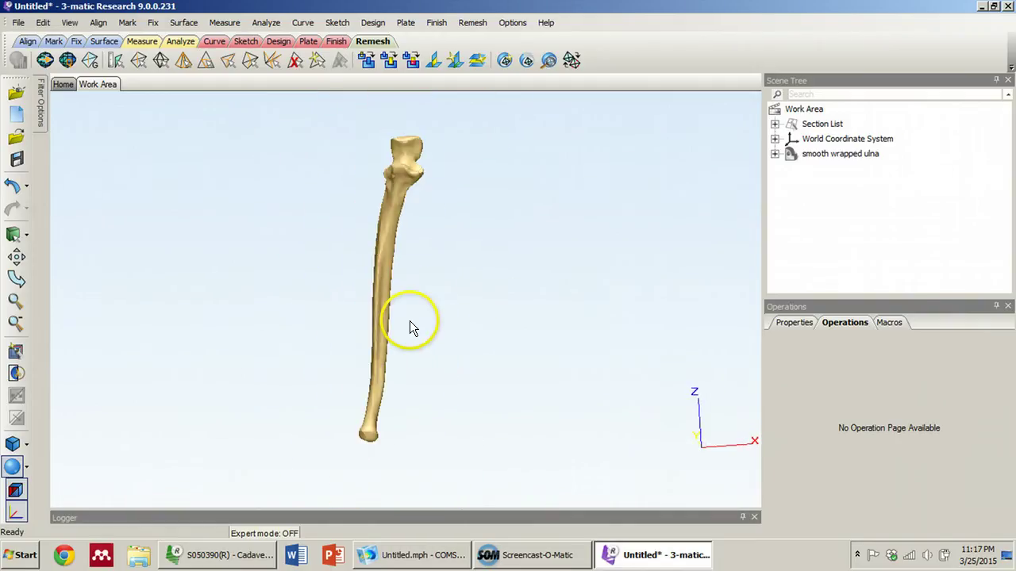
pyautogui.click(76, 42)
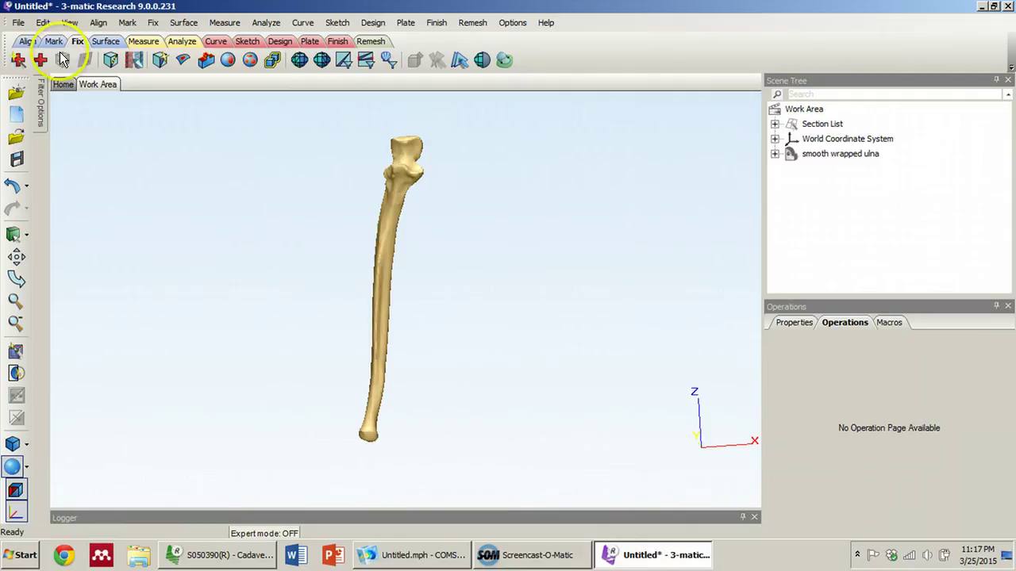
pyautogui.click(19, 61)
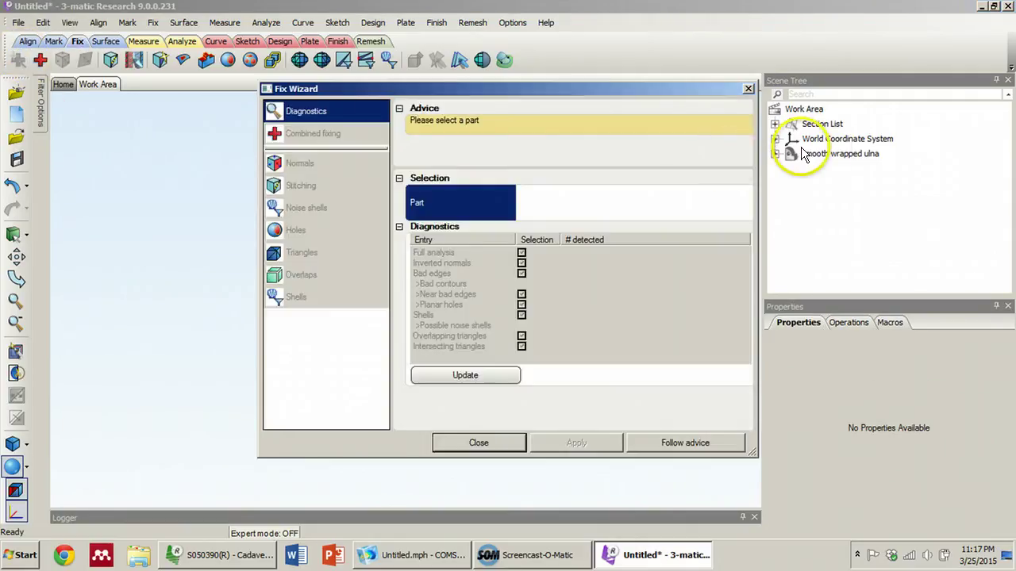
pyautogui.click(825, 155)
pyautogui.click(471, 388)
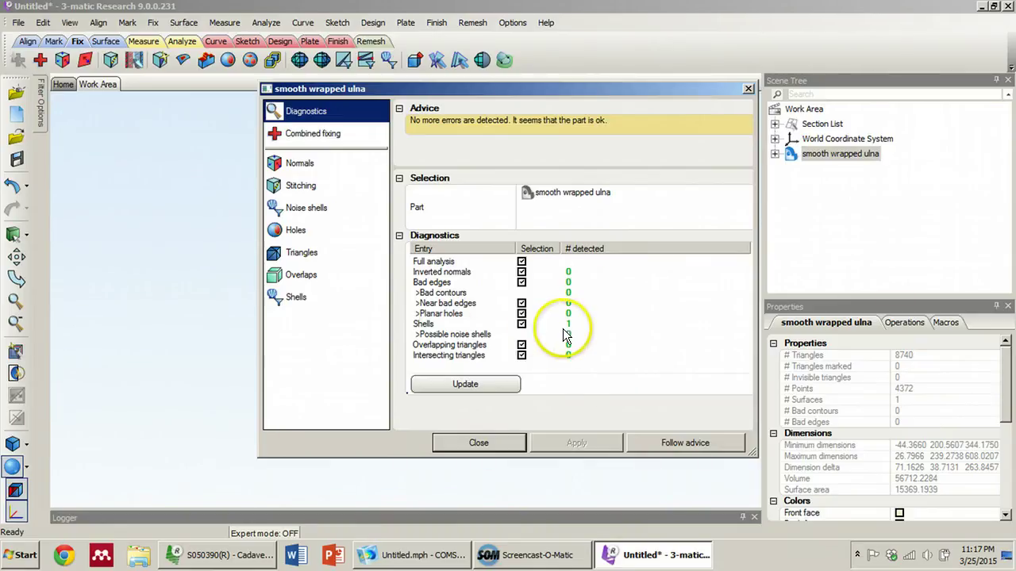
pyautogui.click(489, 442)
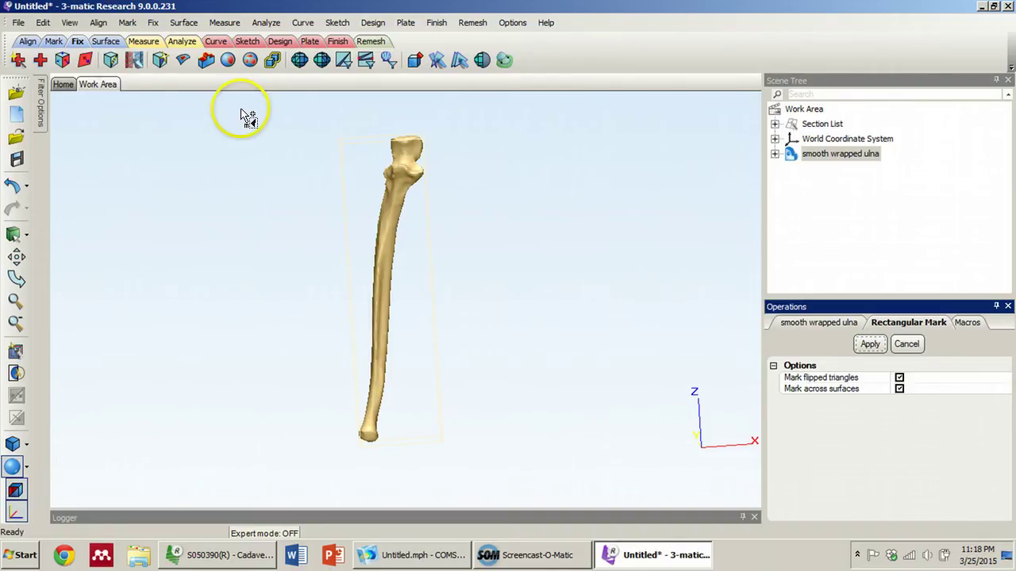
# Mark the triangles all around the ulna's narrow distal end with the Wave Brush Mark tool.
pyautogui.click(54, 42)
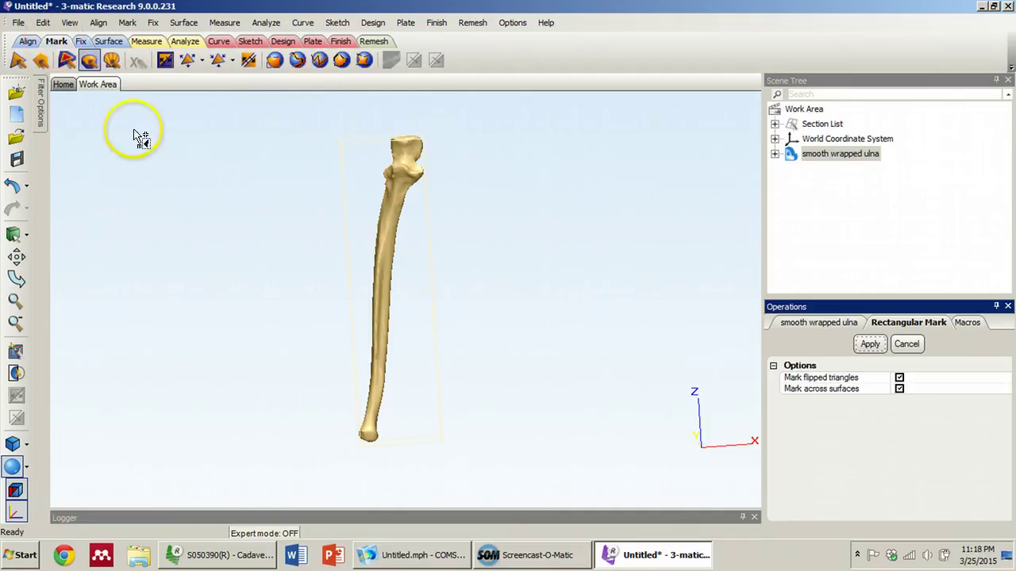
pyautogui.click(298, 60)
pyautogui.moveTo(483, 312)
pyautogui.mouseDown(button='right')
pyautogui.moveTo(419, 381)
pyautogui.moveTo(448, 311)
pyautogui.mouseUp(button='right')
pyautogui.scroll(10, 417, 347)
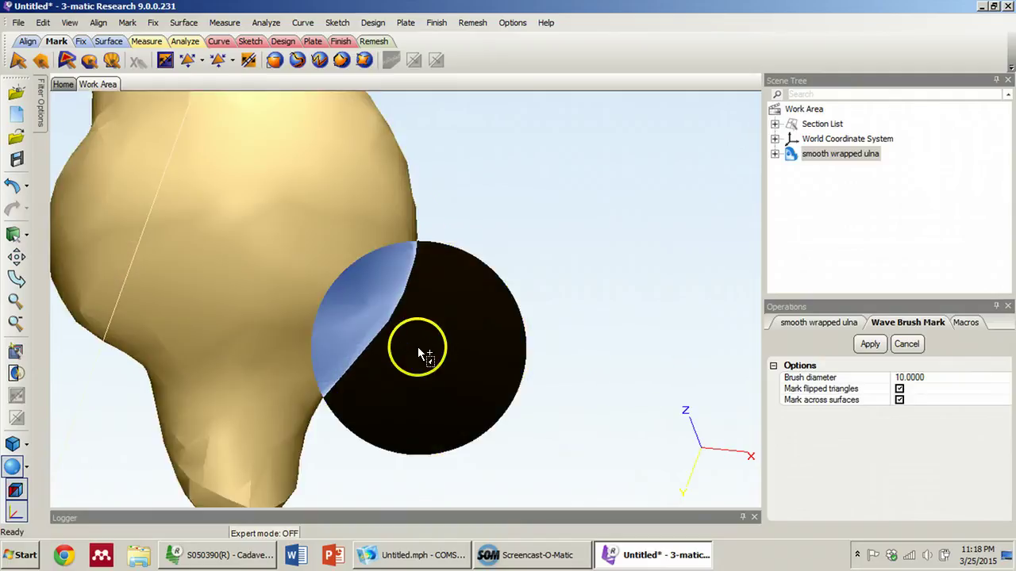
pyautogui.moveTo(417, 347); pyautogui.dragTo(474, 358, button='right')
pyautogui.scroll(-10, 428, 353)
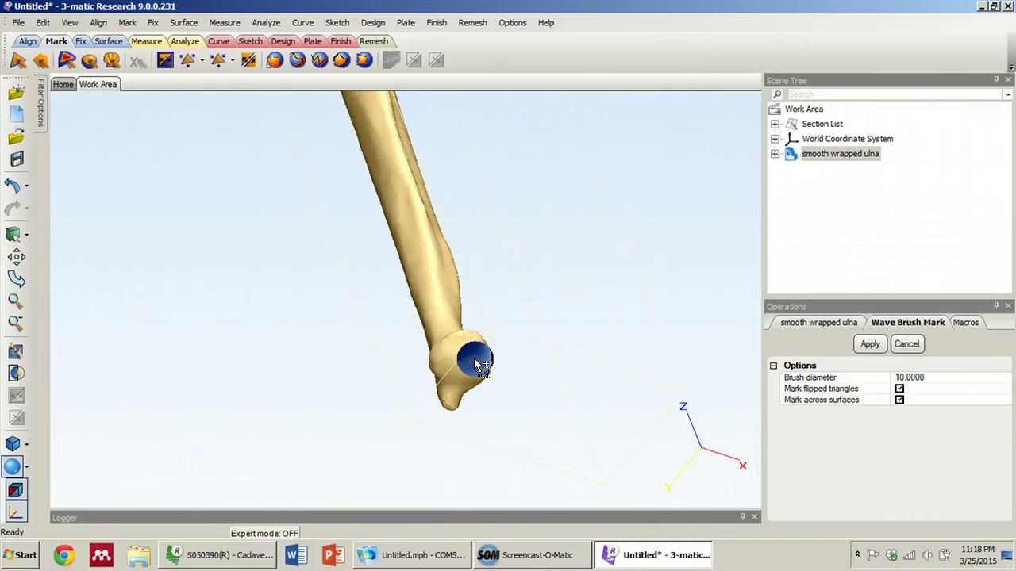
pyautogui.moveTo(468, 365)
pyautogui.mouseDown()
pyautogui.moveTo(459, 371)
pyautogui.moveTo(473, 374)
pyautogui.moveTo(449, 387)
pyautogui.mouseUp()
pyautogui.moveTo(540, 441)
pyautogui.mouseDown(button='right')
pyautogui.moveTo(499, 454)
pyautogui.moveTo(415, 368)
pyautogui.moveTo(483, 415)
pyautogui.moveTo(612, 413)
pyautogui.moveTo(495, 367)
pyautogui.mouseUp(button='right')
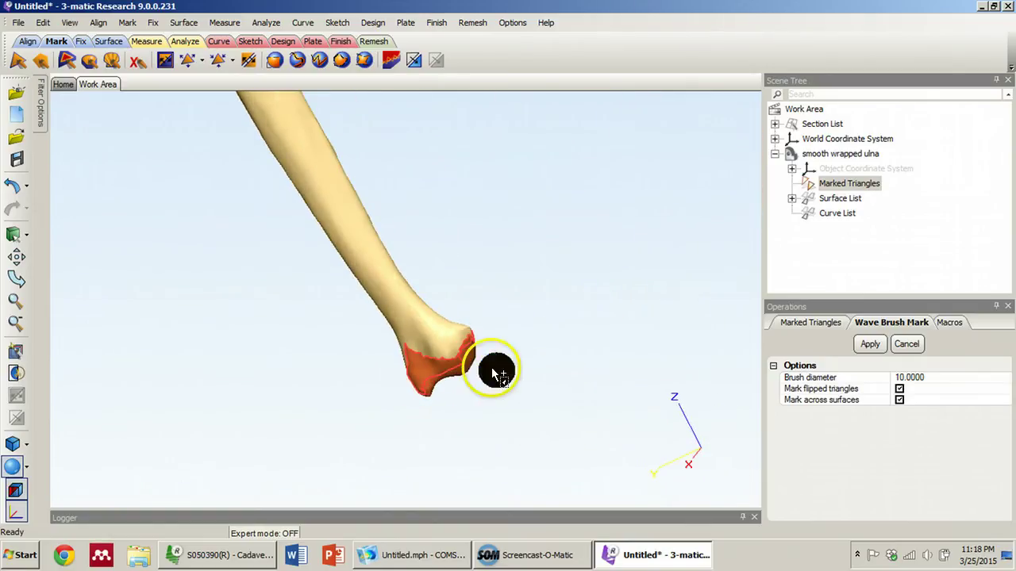
pyautogui.moveTo(475, 359)
pyautogui.mouseDown()
pyautogui.moveTo(444, 363)
pyautogui.moveTo(461, 363)
pyautogui.mouseUp()
pyautogui.moveTo(530, 414)
pyautogui.mouseDown(button='right')
pyautogui.moveTo(381, 440)
pyautogui.moveTo(406, 478)
pyautogui.moveTo(519, 442)
pyautogui.moveTo(535, 469)
pyautogui.moveTo(669, 472)
pyautogui.mouseUp(button='right')
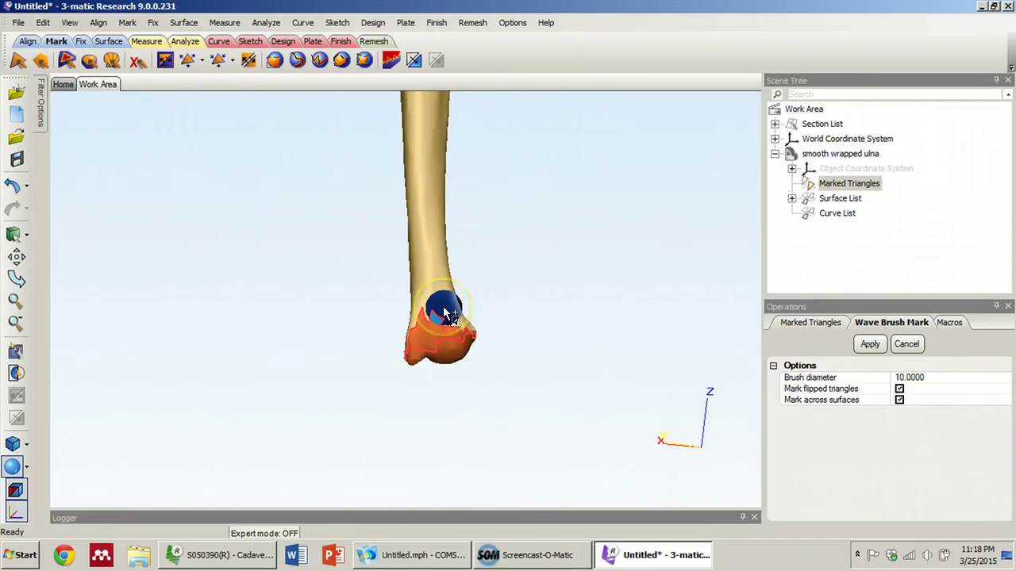
pyautogui.moveTo(449, 312)
pyautogui.mouseDown()
pyautogui.moveTo(437, 302)
pyautogui.moveTo(405, 307)
pyautogui.mouseUp()
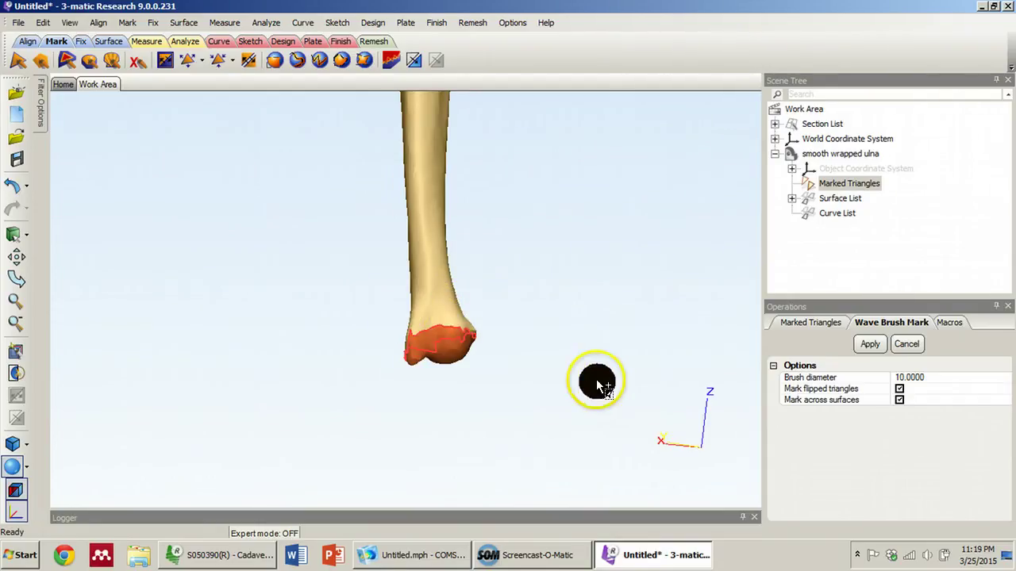
pyautogui.moveTo(596, 381); pyautogui.dragTo(448, 115, button='right')
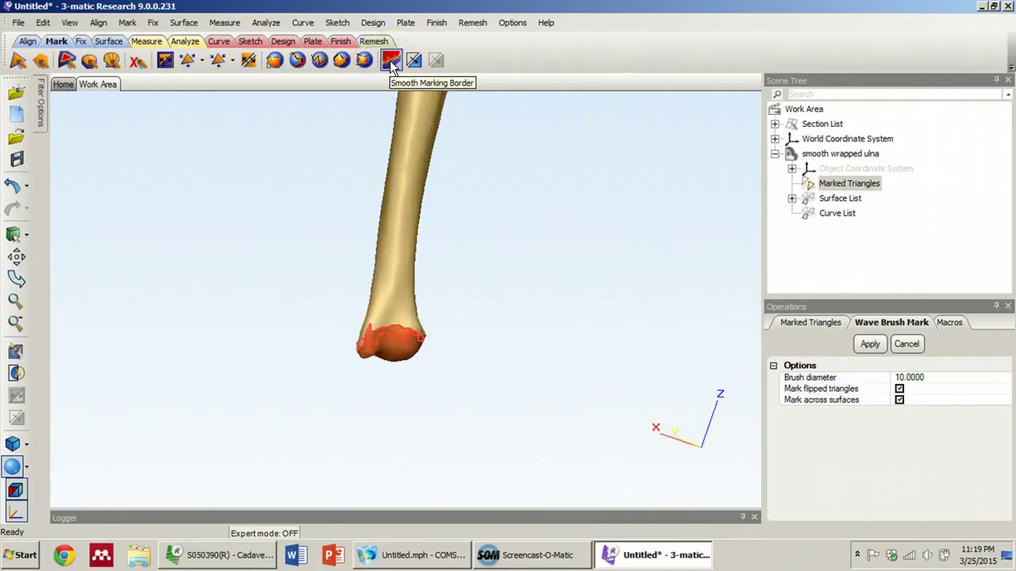
# Apply Smooth Marking Border to the marked distal end to split it into its own surface, and select that surface.
pyautogui.click(390, 60)
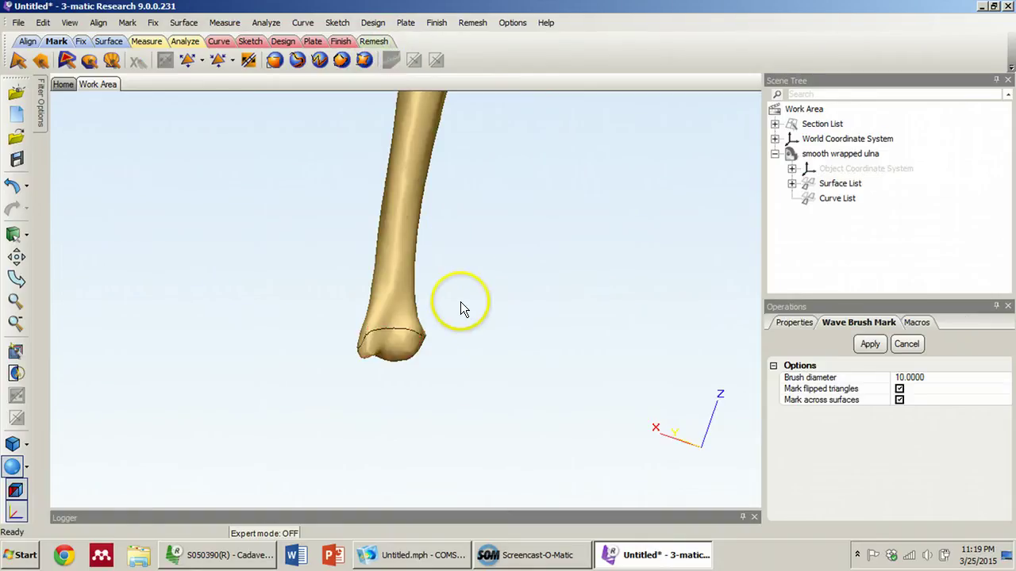
pyautogui.moveTo(460, 306); pyautogui.dragTo(607, 274, button='right')
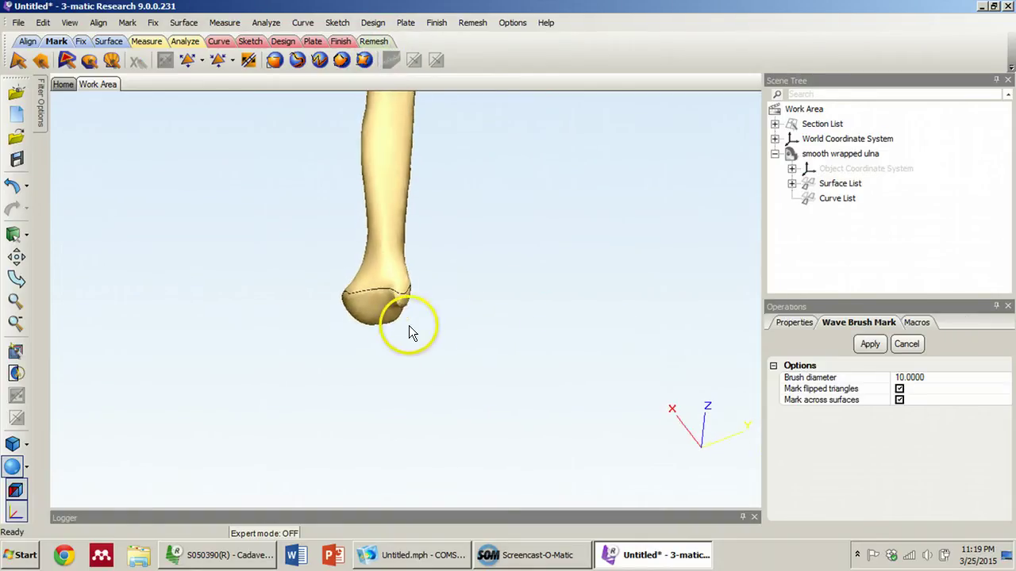
pyautogui.click(379, 309)
pyautogui.click(408, 334)
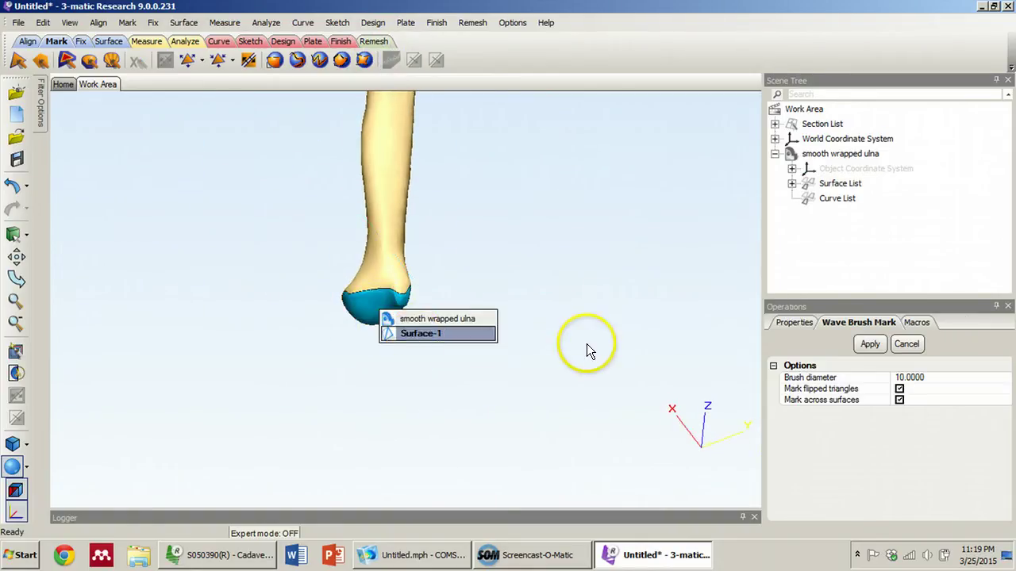
# Mark the triangles across the ulna's concave notch at the proximal end with the Wave Brush Mark tool.
pyautogui.moveTo(585, 346); pyautogui.dragTo(489, 313, button='right')
pyautogui.scroll(-5, 480, 342)
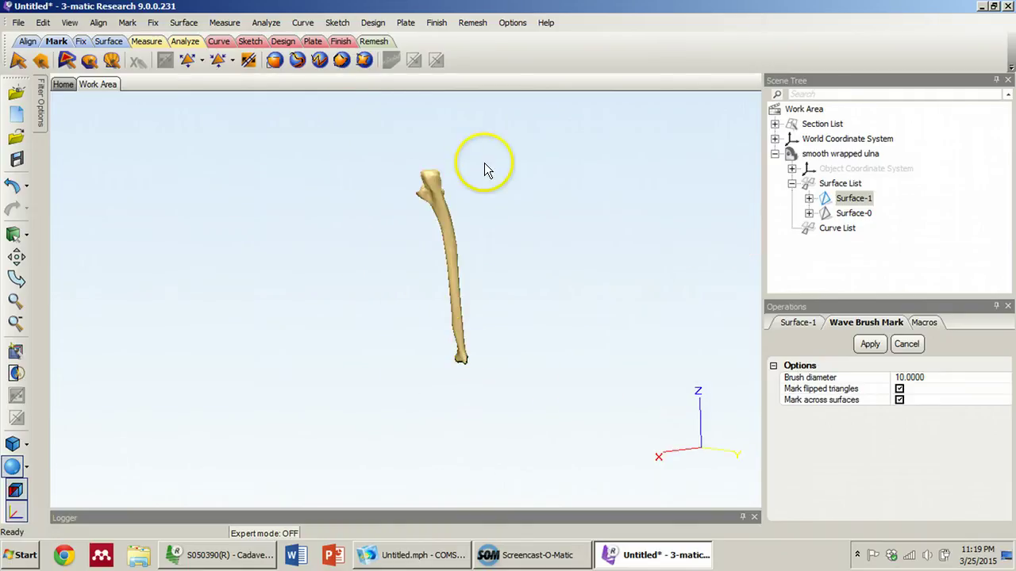
pyautogui.scroll(4, 423, 195)
pyautogui.scroll(5, 424, 204)
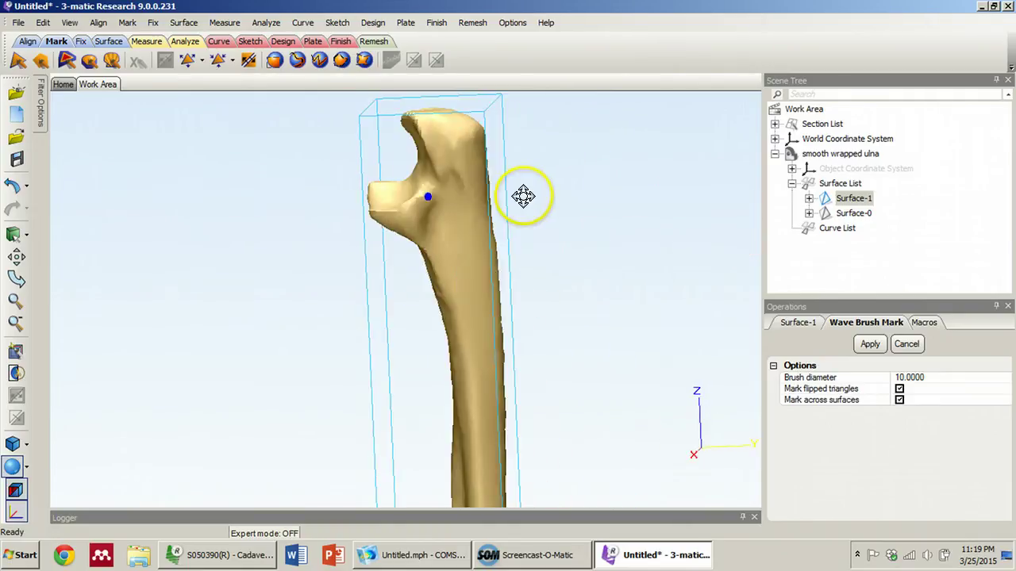
pyautogui.moveTo(540, 196); pyautogui.dragTo(707, 215, button='right')
pyautogui.moveTo(331, 225); pyautogui.dragTo(334, 264, button='right')
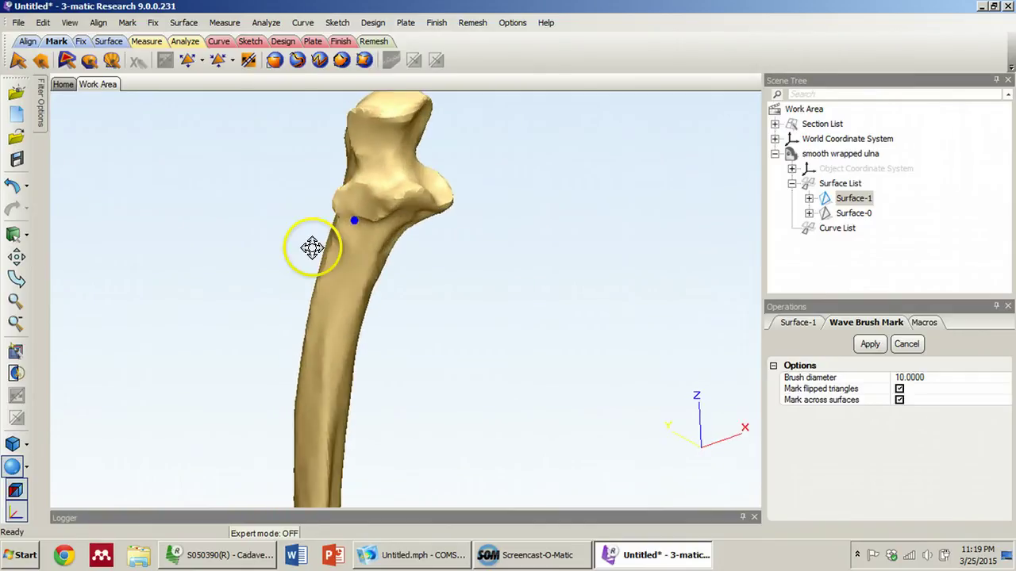
pyautogui.moveTo(312, 248); pyautogui.dragTo(284, 270, button='right')
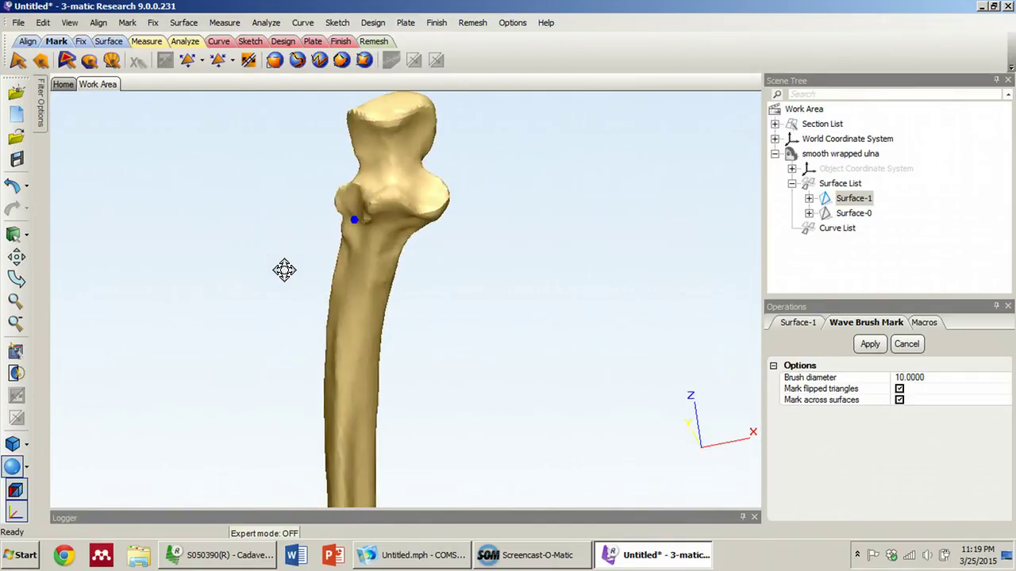
pyautogui.moveTo(376, 97); pyautogui.dragTo(358, 150, button='right')
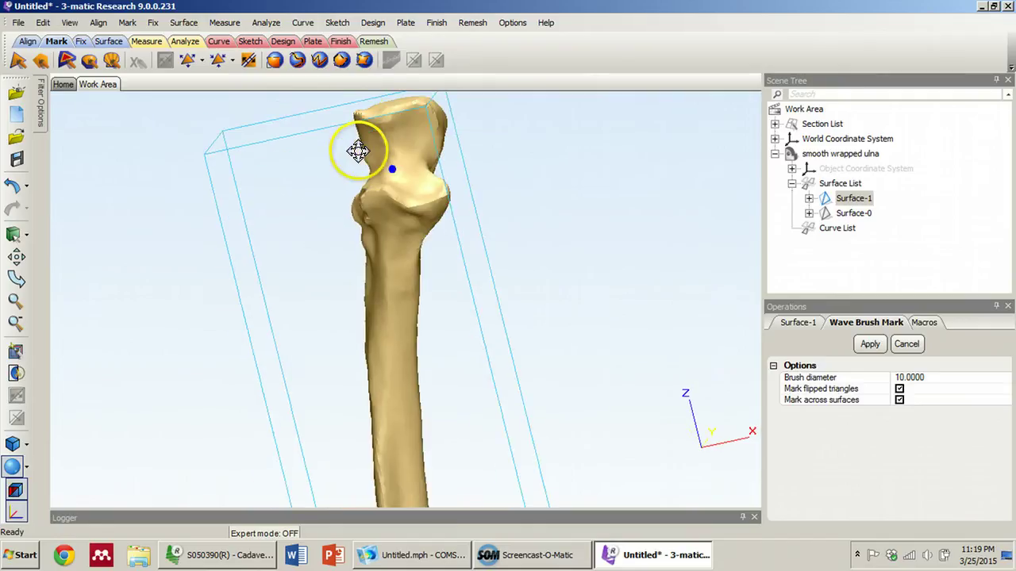
pyautogui.click(330, 60)
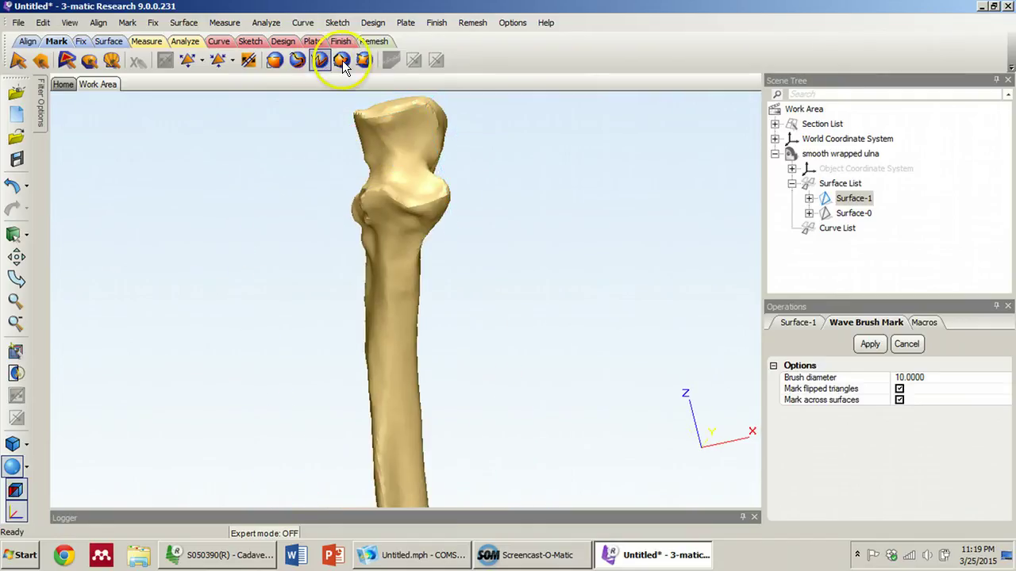
pyautogui.click(341, 61)
pyautogui.click(322, 61)
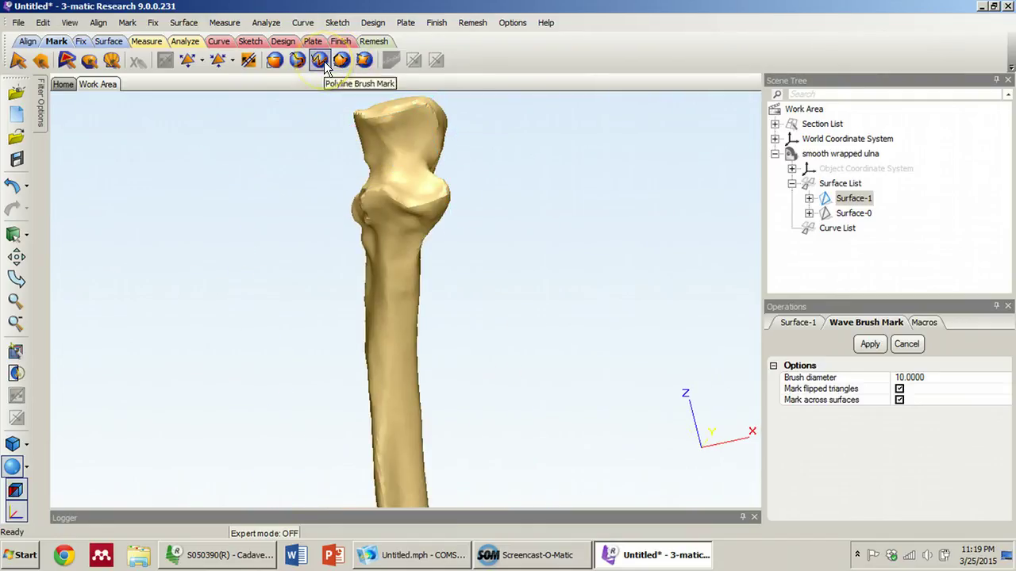
pyautogui.click(299, 57)
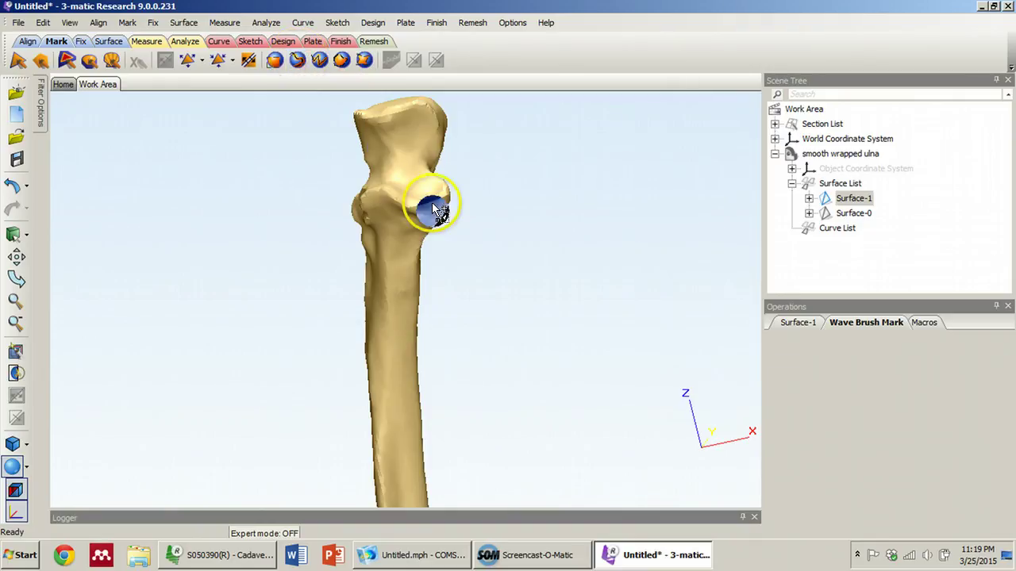
pyautogui.moveTo(418, 191)
pyautogui.mouseDown()
pyautogui.moveTo(421, 136)
pyautogui.moveTo(390, 136)
pyautogui.moveTo(390, 166)
pyautogui.mouseUp()
pyautogui.moveTo(392, 166); pyautogui.dragTo(471, 164, button='right')
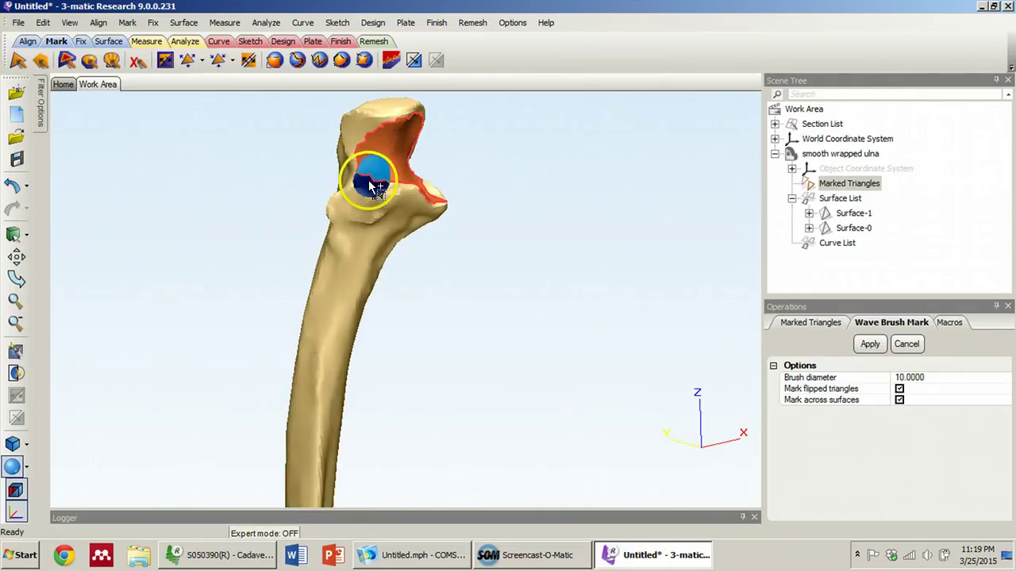
pyautogui.moveTo(394, 154)
pyautogui.mouseDown(button='right')
pyautogui.moveTo(313, 164)
pyautogui.moveTo(312, 199)
pyautogui.moveTo(381, 195)
pyautogui.mouseUp(button='right')
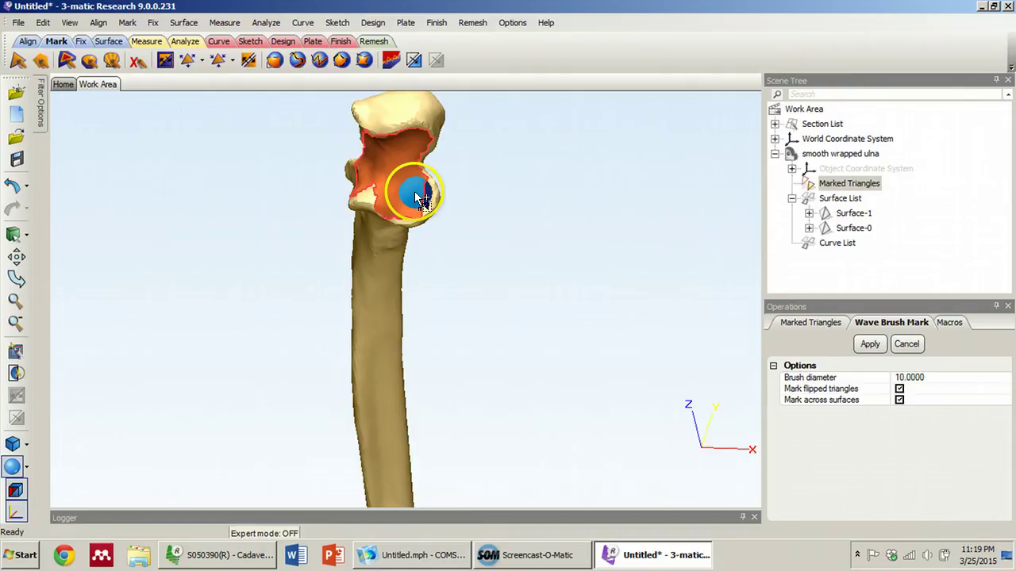
pyautogui.moveTo(415, 193)
pyautogui.mouseDown()
pyautogui.moveTo(408, 201)
pyautogui.moveTo(374, 189)
pyautogui.moveTo(410, 180)
pyautogui.mouseUp()
# Apply Smooth Marking Border to the marked notch to split it into its own surface, and select that surface.
pyautogui.click(391, 57)
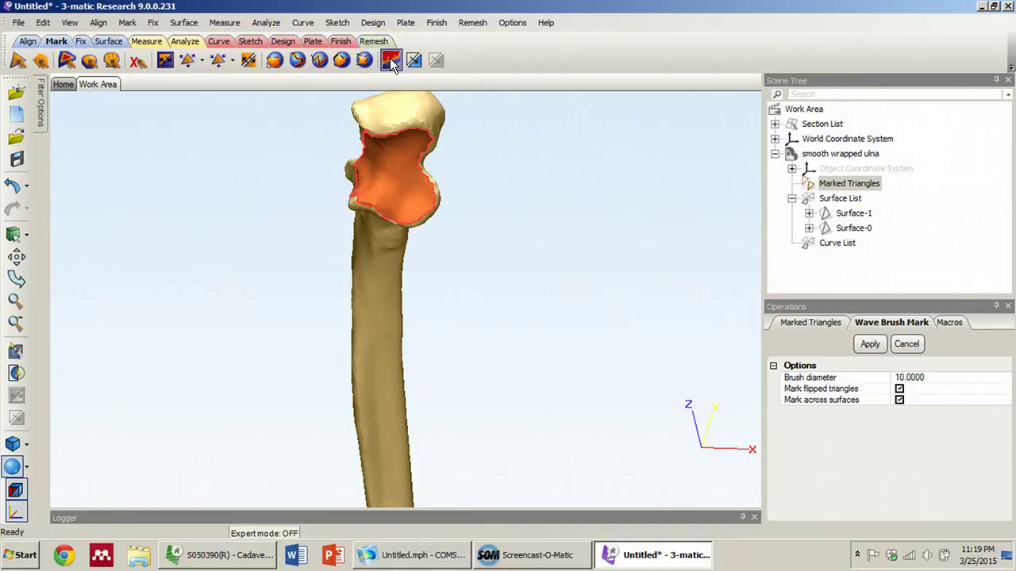
pyautogui.moveTo(357, 208)
pyautogui.mouseDown(button='right')
pyautogui.moveTo(408, 209)
pyautogui.moveTo(362, 208)
pyautogui.mouseUp(button='right')
pyautogui.click(432, 166)
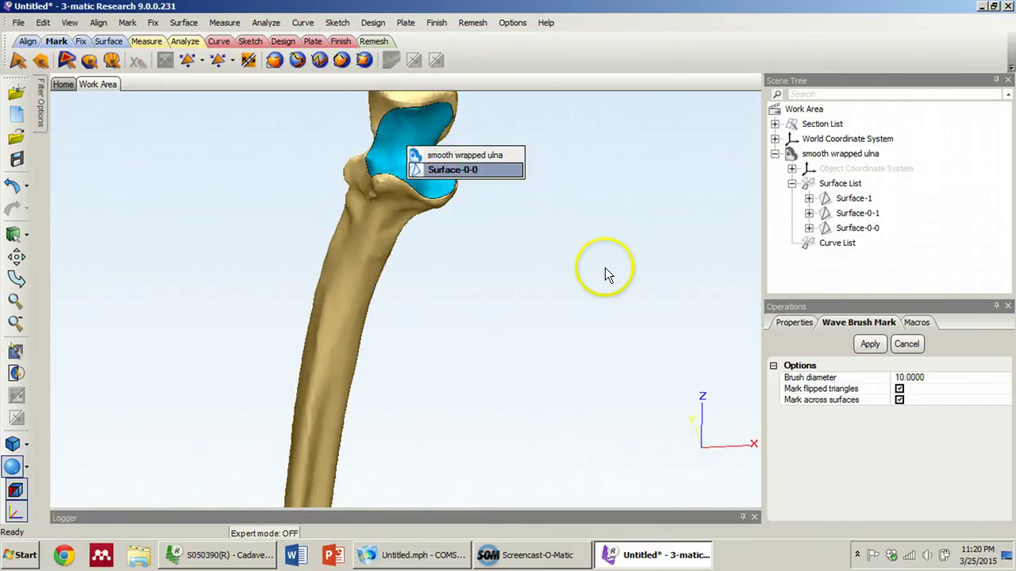
# Display the whole ulna in the Filled with Triangle Edges shading mode.
pyautogui.scroll(5, 556, 286)
pyautogui.scroll(-8, 556, 286)
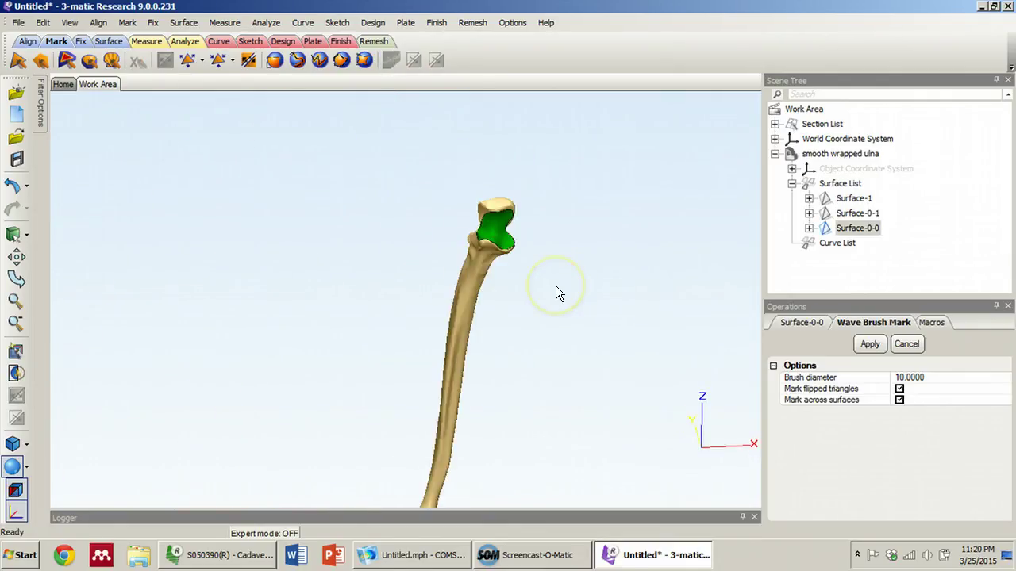
pyautogui.scroll(3, 537, 289)
pyautogui.moveTo(537, 288); pyautogui.dragTo(485, 257, button='right')
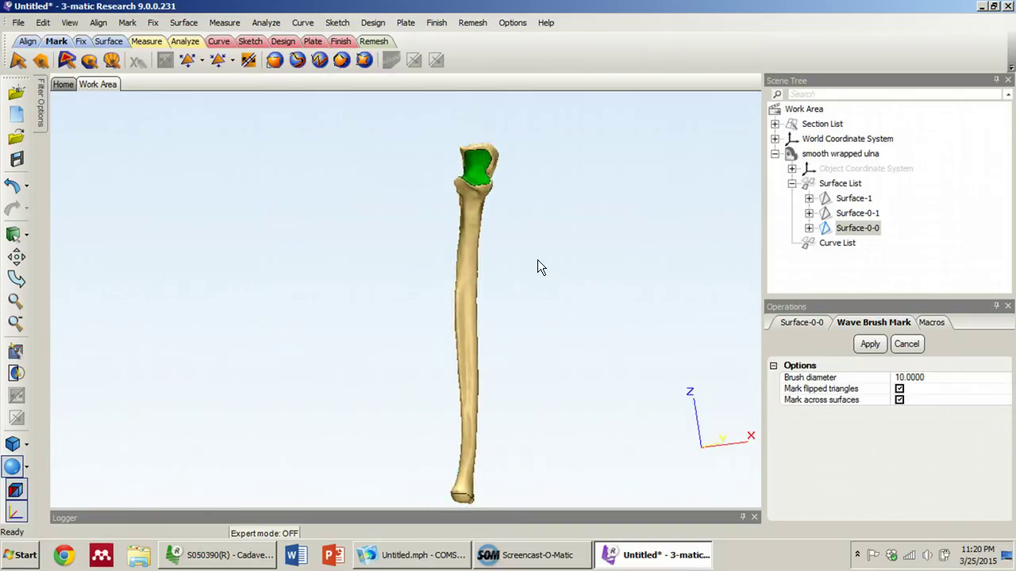
pyautogui.click(25, 467)
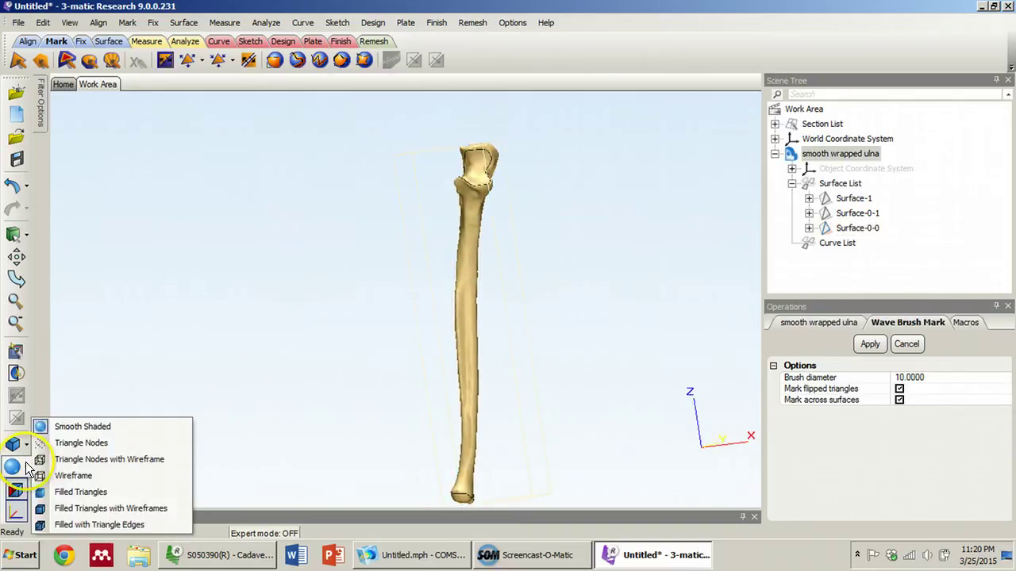
pyautogui.click(93, 527)
# Examine the triangle size and distribution along the ulna's shaft and proximal end.
pyautogui.scroll(8, 452, 270)
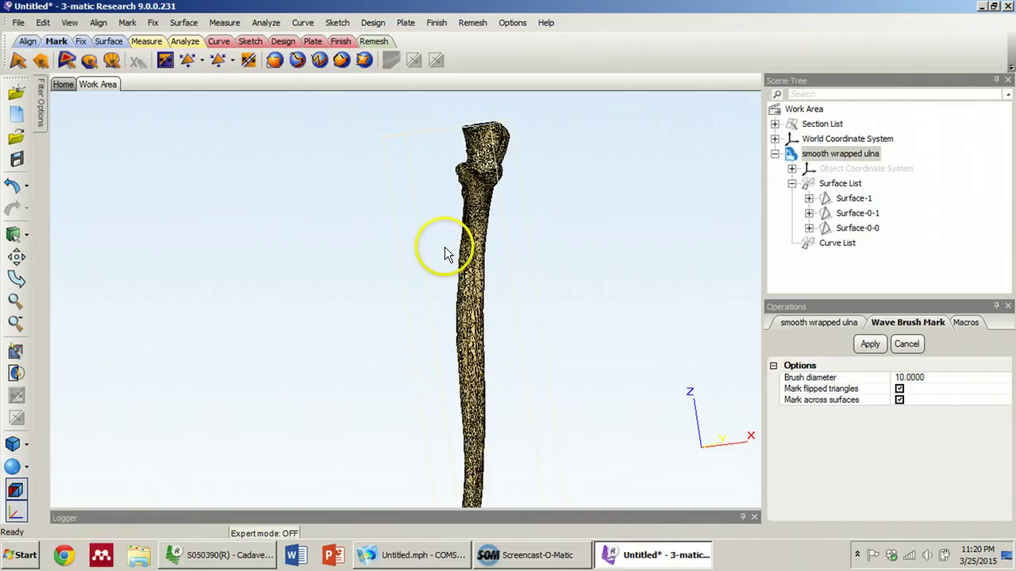
pyautogui.scroll(-3, 686, 285)
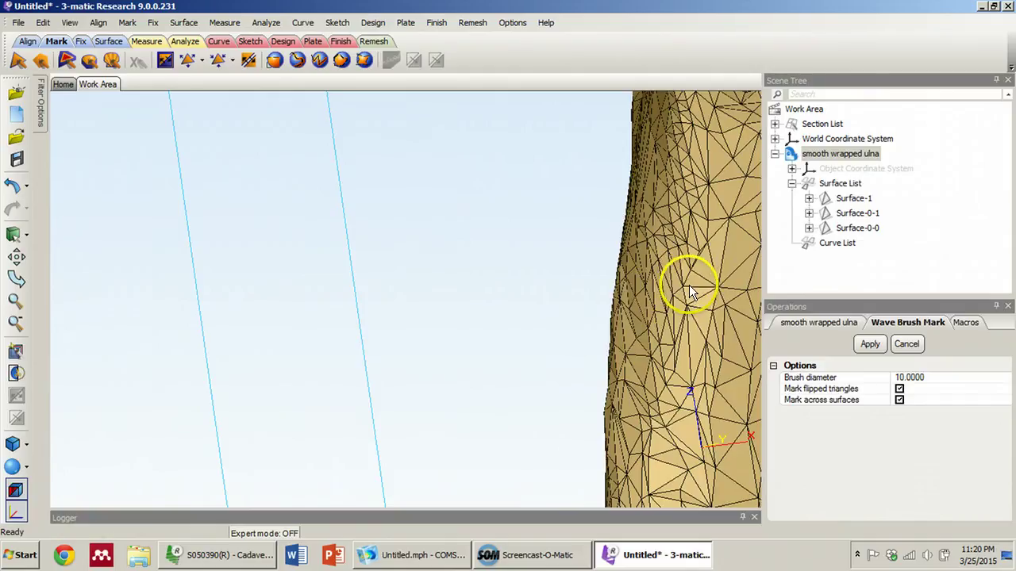
pyautogui.moveTo(689, 292); pyautogui.dragTo(508, 305, button='middle')
pyautogui.moveTo(508, 306); pyautogui.dragTo(485, 296, button='right')
pyautogui.scroll(-5, 503, 296)
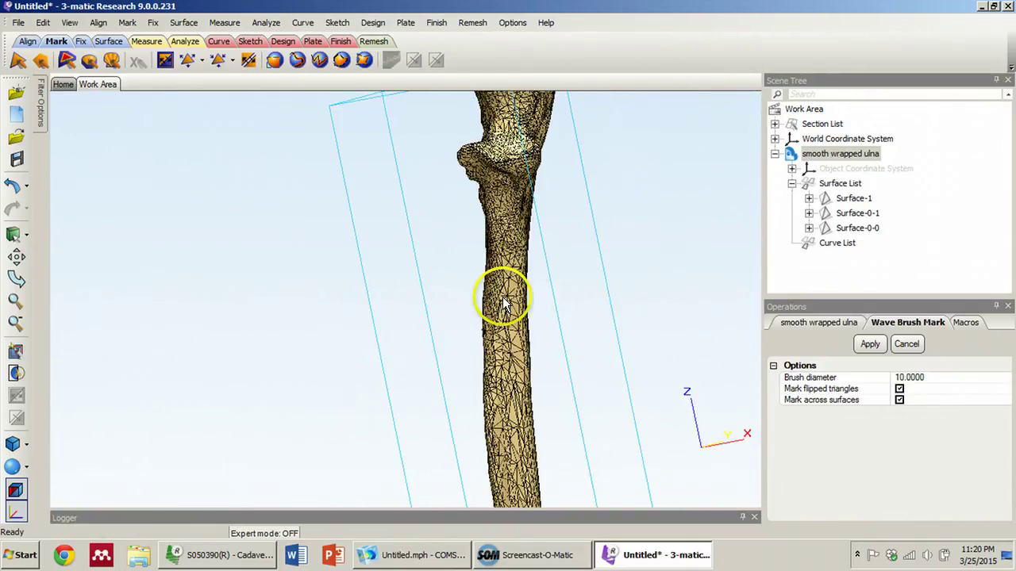
pyautogui.scroll(-2, 504, 262)
pyautogui.scroll(5, 504, 247)
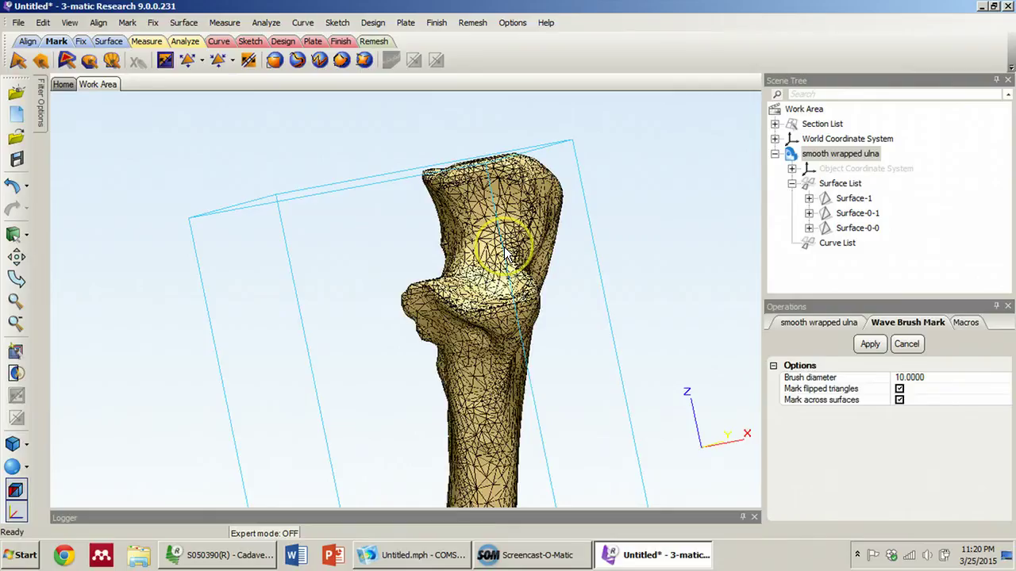
pyautogui.scroll(-3, 504, 247)
pyautogui.scroll(2, 523, 346)
pyautogui.moveTo(524, 347); pyautogui.dragTo(518, 317, button='middle')
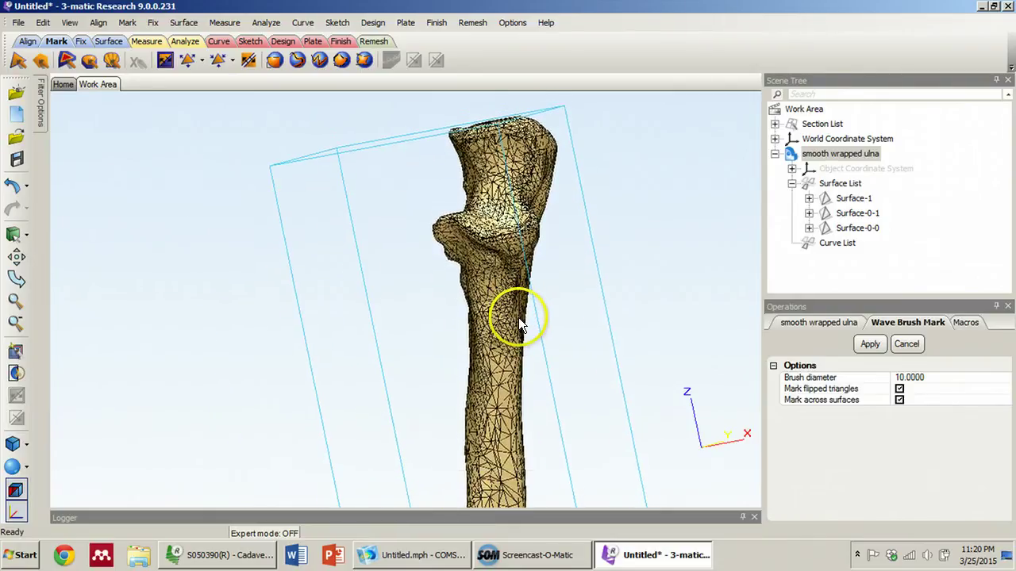
pyautogui.scroll(-3, 518, 318)
pyautogui.moveTo(518, 317); pyautogui.dragTo(542, 317, button='right')
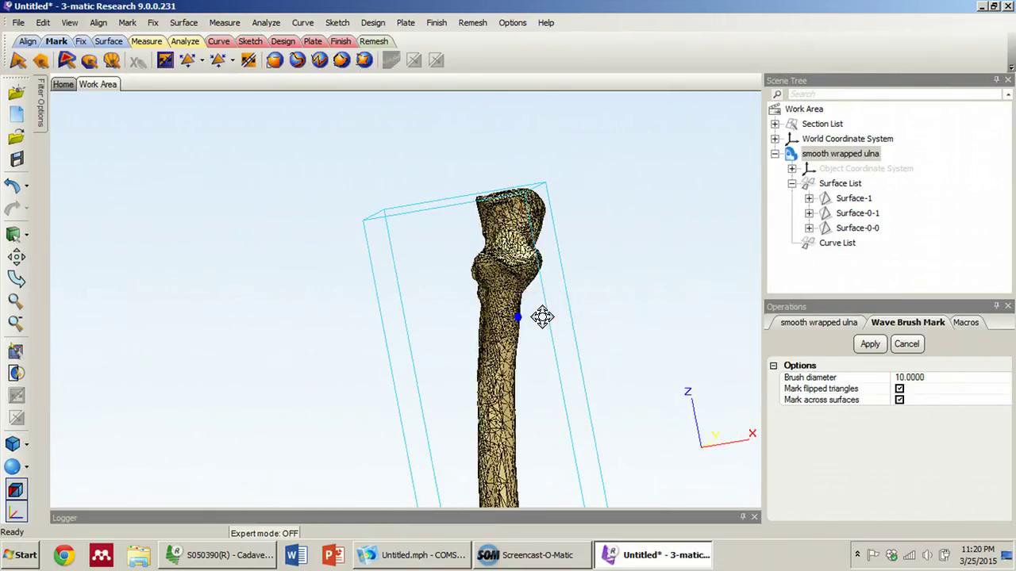
pyautogui.moveTo(543, 316); pyautogui.dragTo(560, 249, button='right')
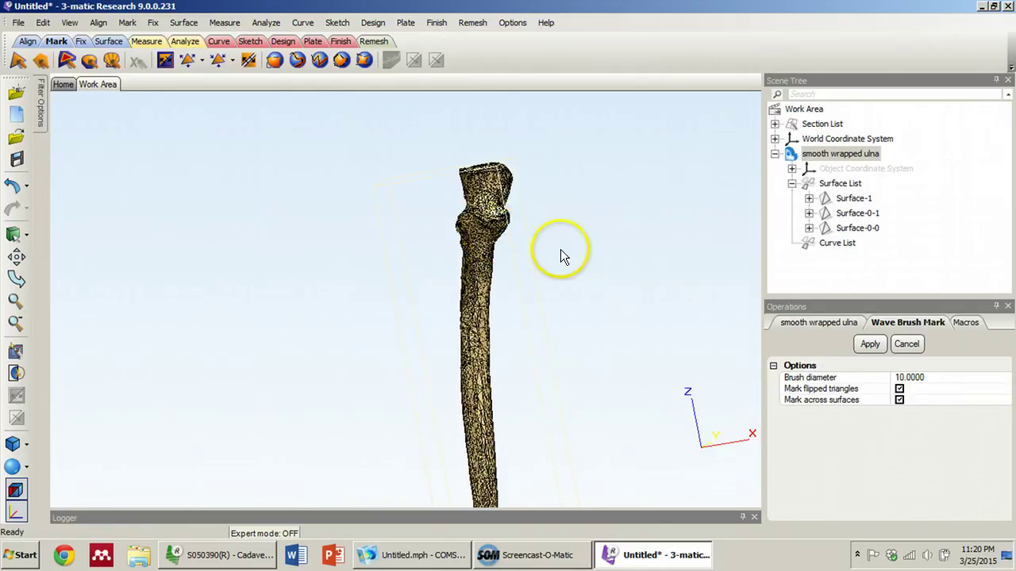
# Open the Reduce operation for the smooth wrapped ulna and turn on Expert mode.
pyautogui.click(409, 57)
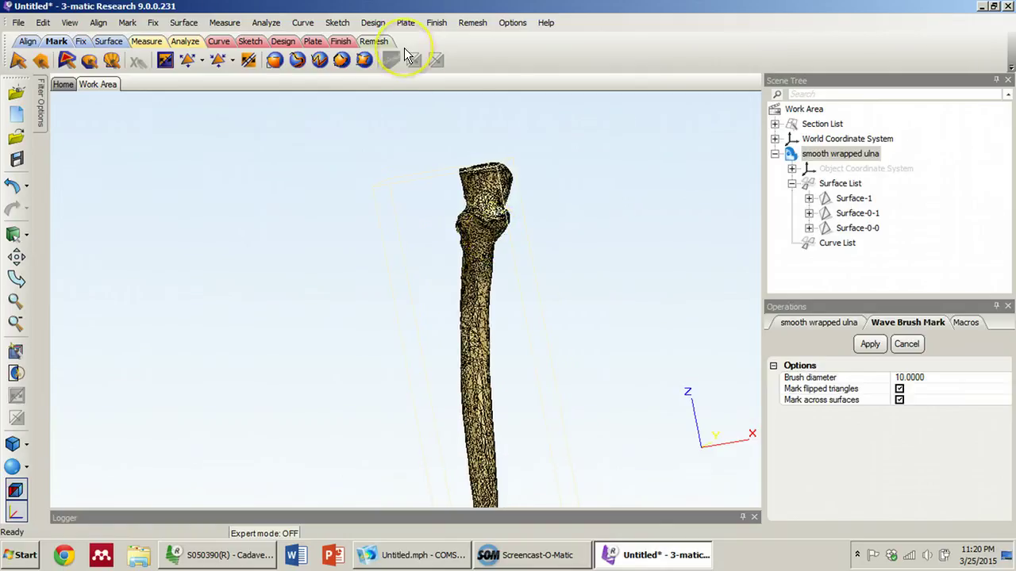
pyautogui.click(153, 23)
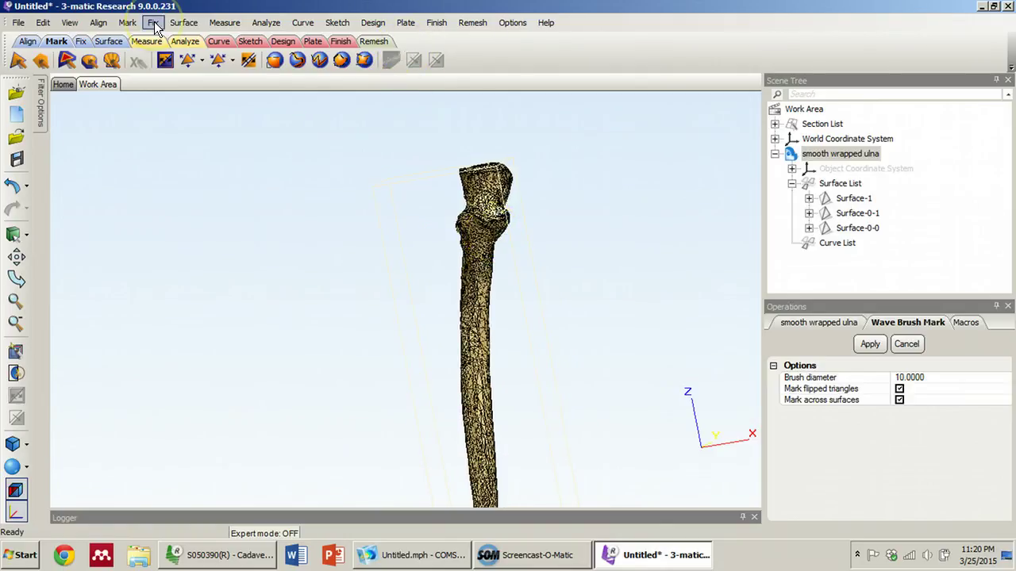
pyautogui.click(153, 23)
pyautogui.click(153, 24)
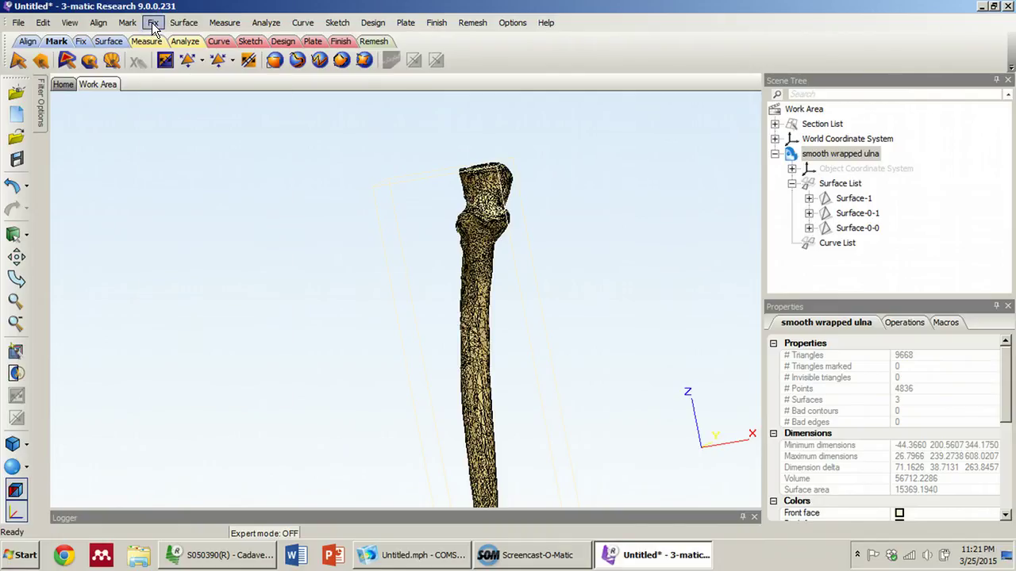
pyautogui.click(154, 24)
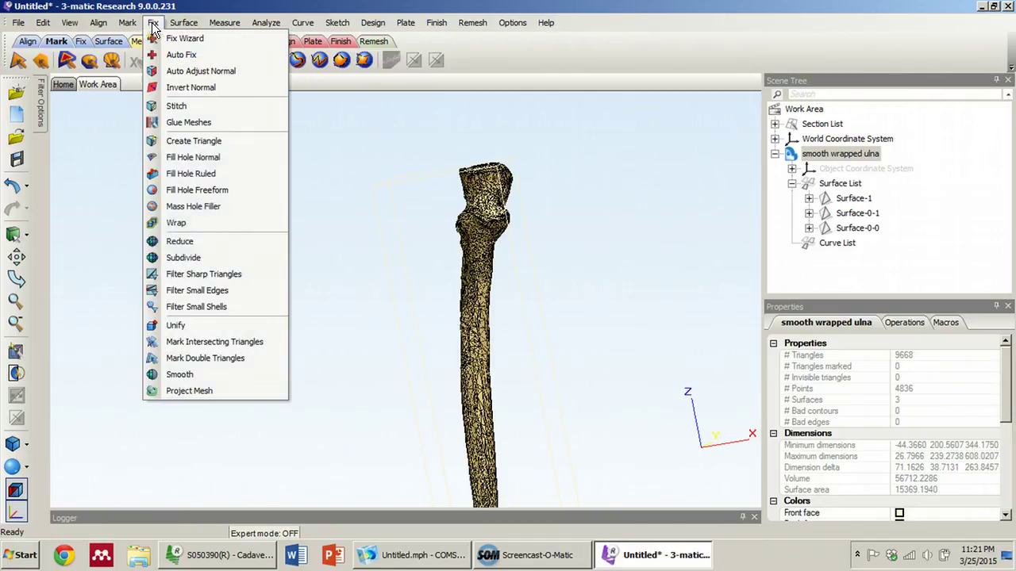
pyautogui.click(197, 240)
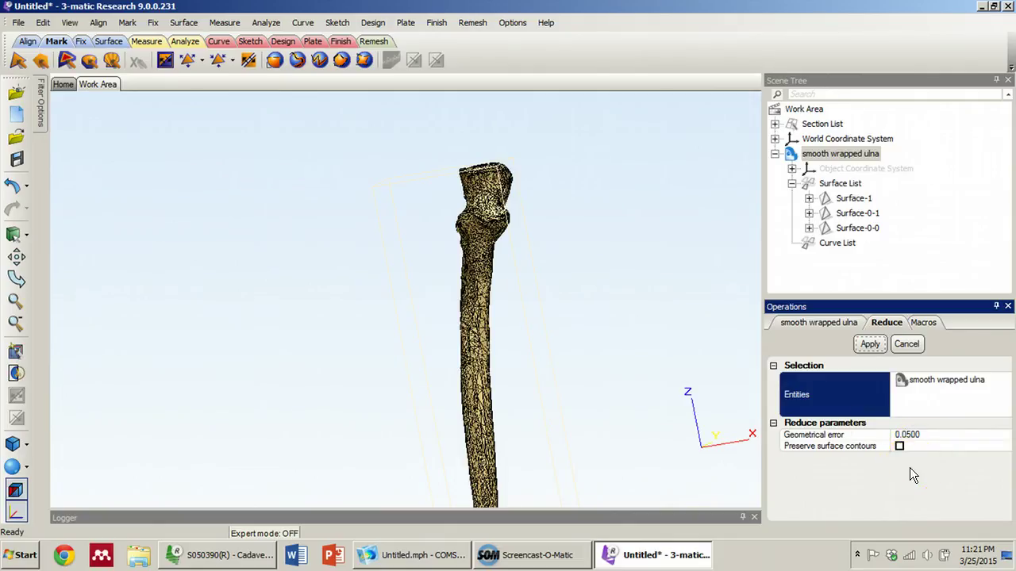
pyautogui.click(268, 533)
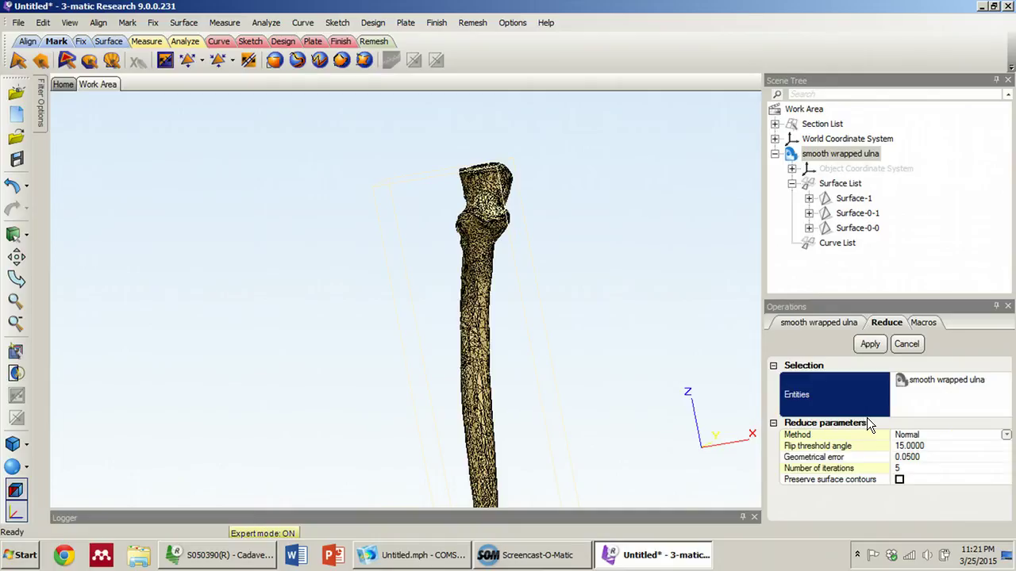
# Reduce the smooth wrapped ulna with a geometrical error of 0.1 and check the latest entries in the enlarged log.
pyautogui.click(948, 445)
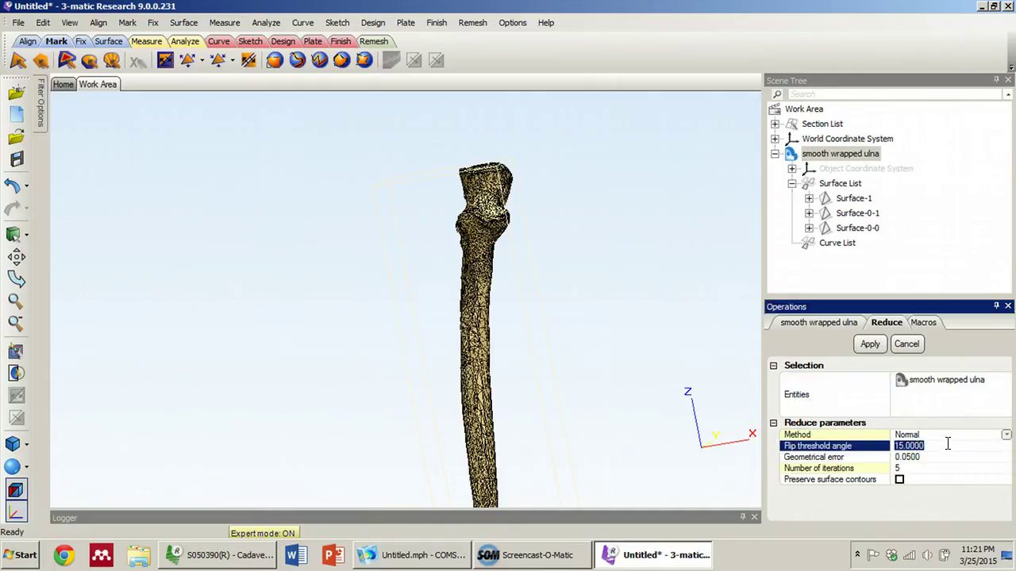
pyautogui.click(942, 455)
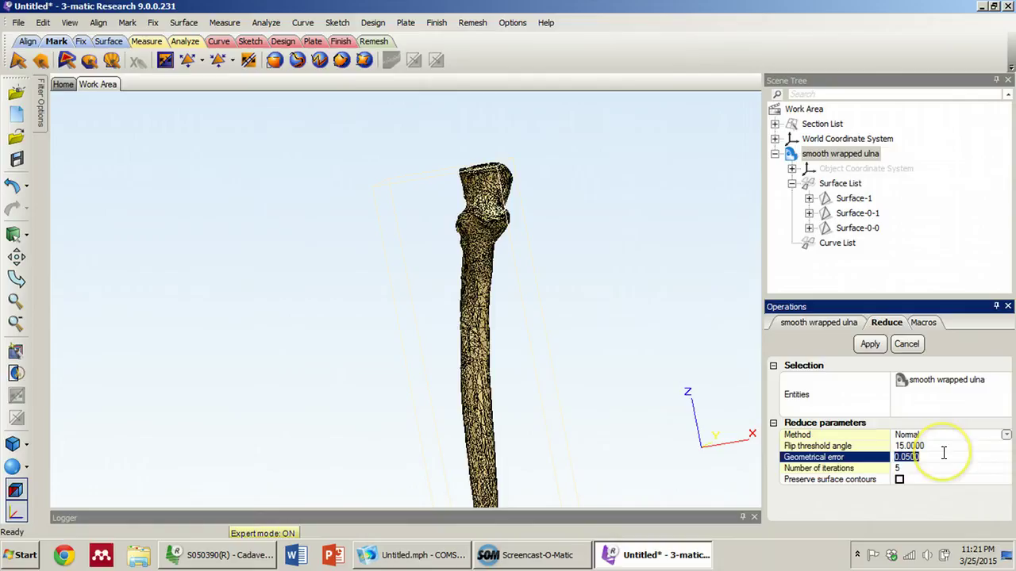
pyautogui.write('.1')
pyautogui.click(868, 343)
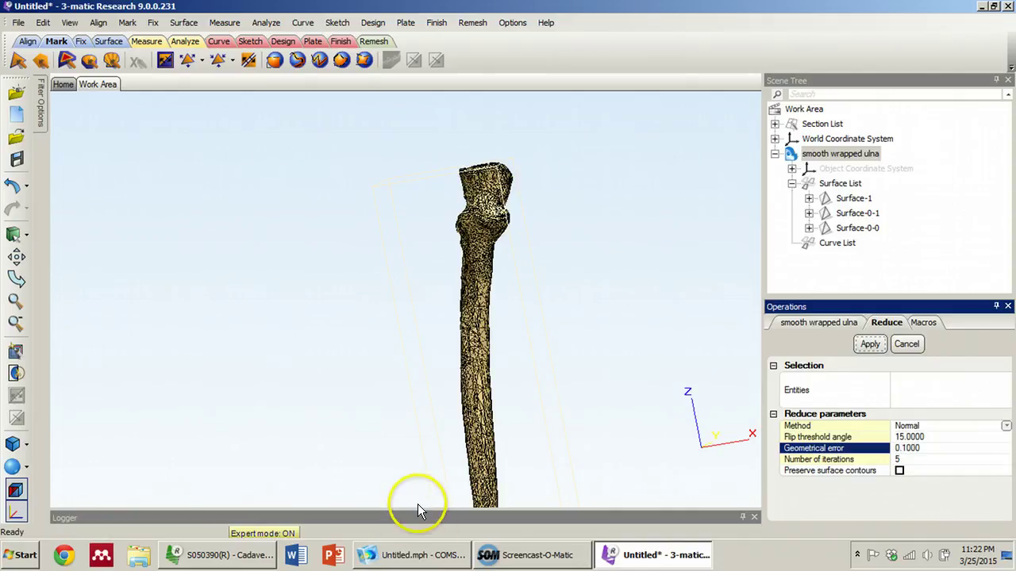
pyautogui.moveTo(420, 512); pyautogui.dragTo(424, 450)
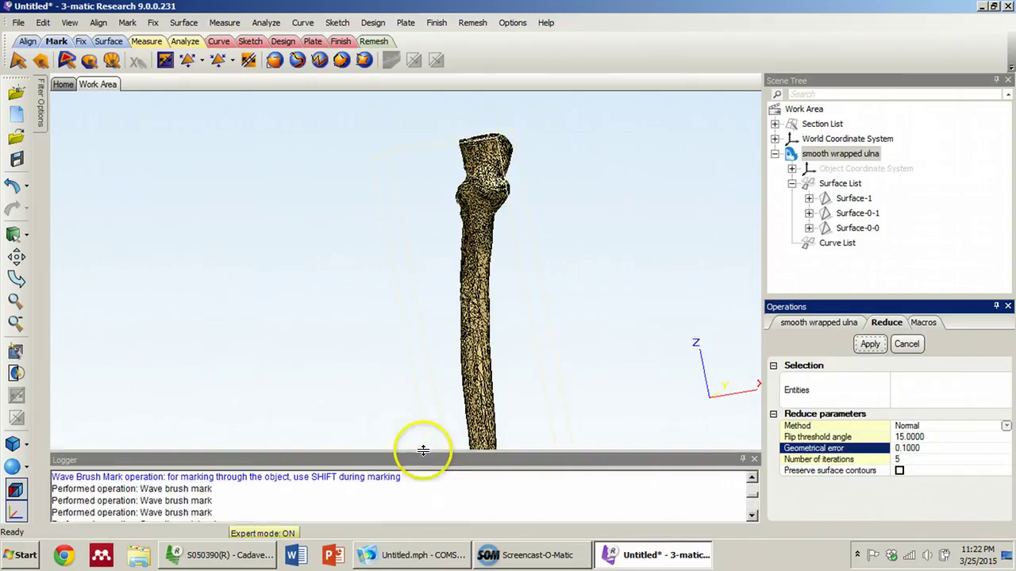
pyautogui.moveTo(751, 498); pyautogui.dragTo(751, 519)
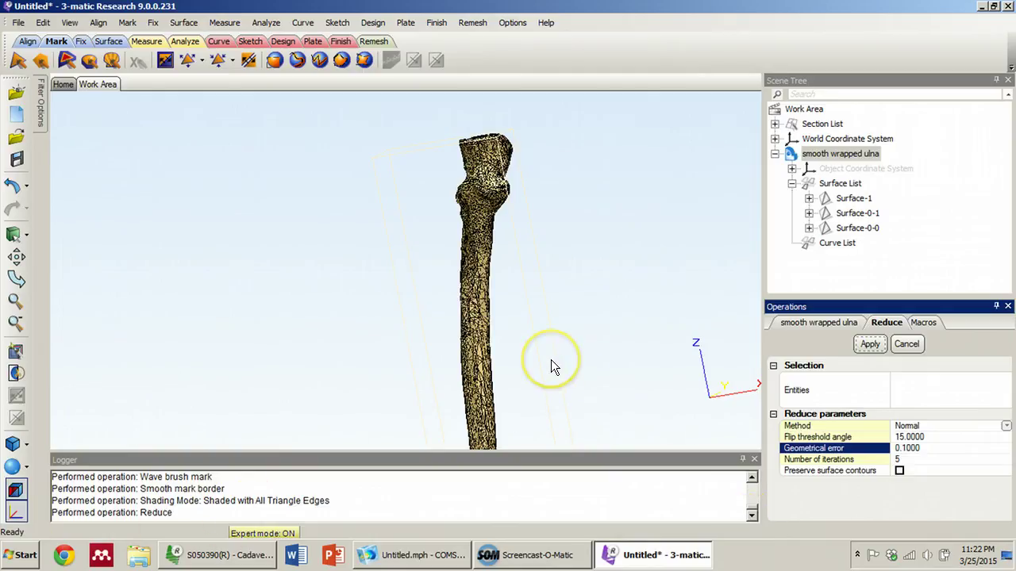
# Set up an Auto Remesh of the smooth wrapped ulna with shape measure Height/Base (N), shape quality threshold 0.4 and maximum geometrical error 0.4.
pyautogui.click(474, 21)
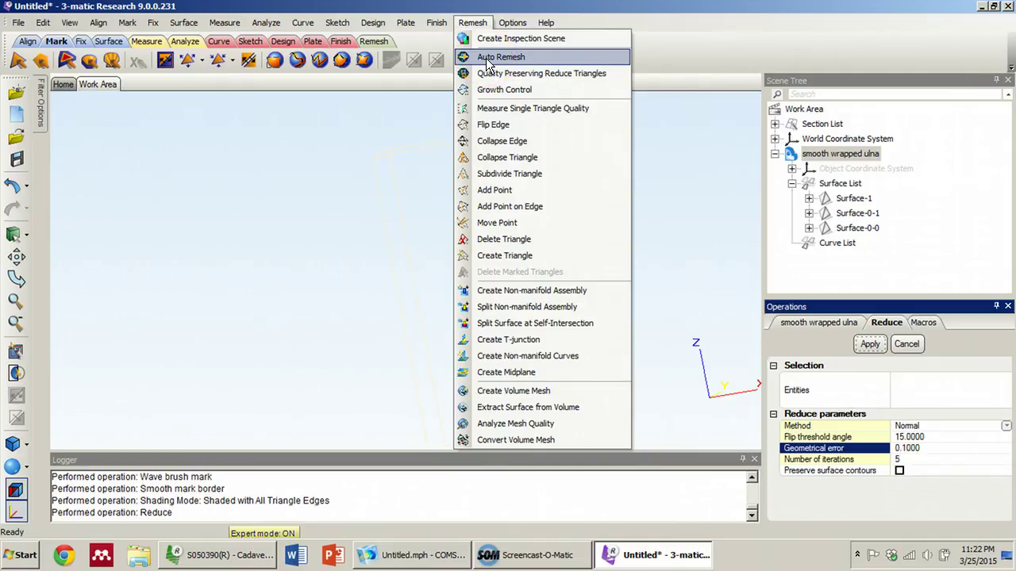
pyautogui.click(488, 58)
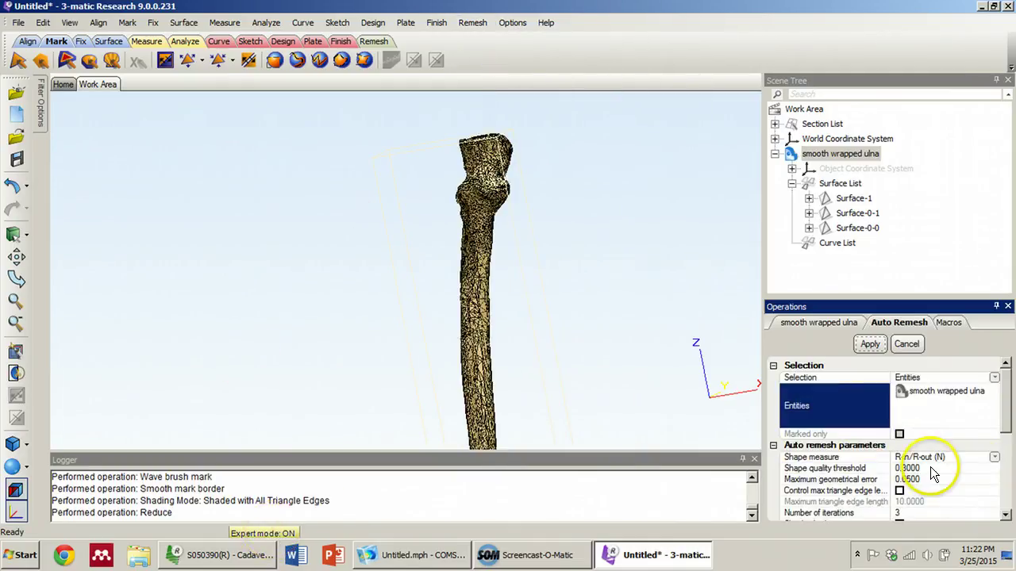
pyautogui.click(962, 458)
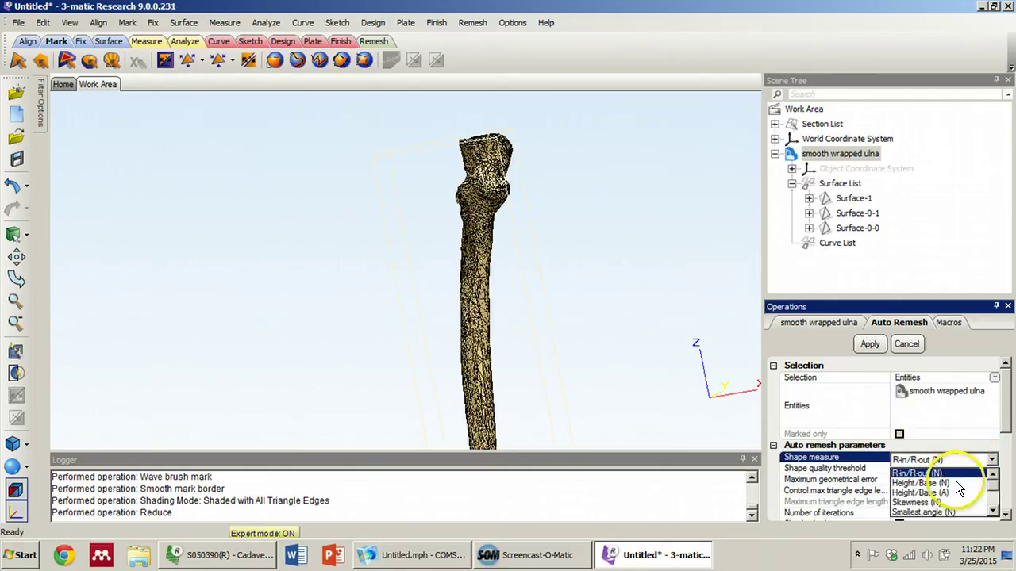
pyautogui.click(955, 482)
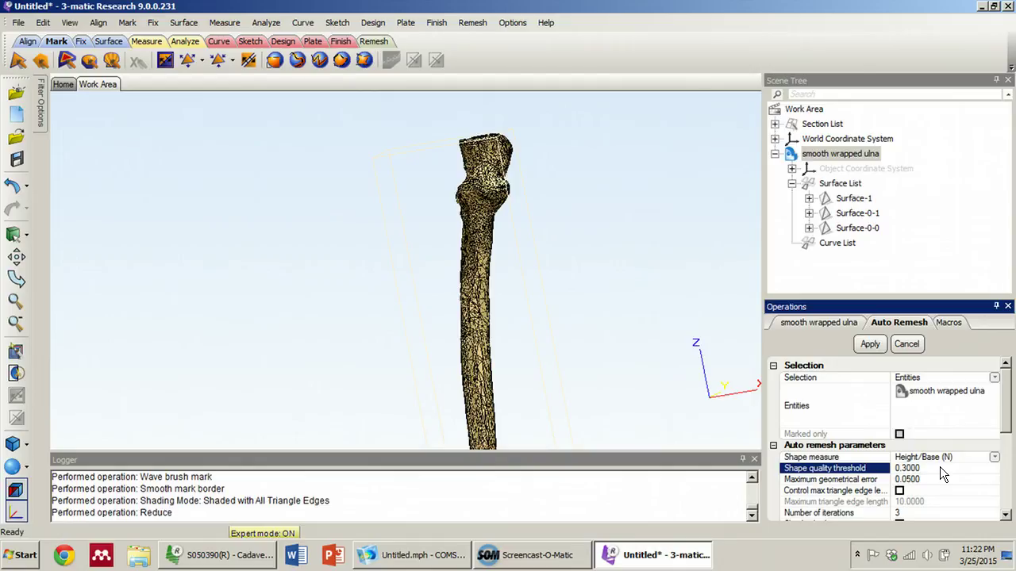
pyautogui.click(940, 467)
pyautogui.press('BackSpace')
pyautogui.click(920, 480)
pyautogui.press('BackSpace')
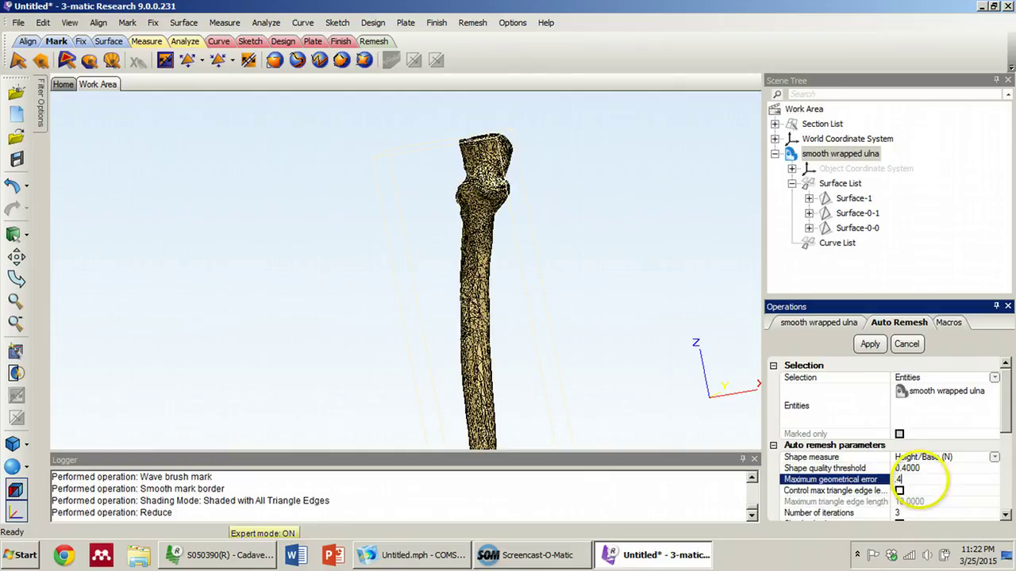
# Enable control of the maximum triangle edge length, set the number of iterations to 1 and run the remesh.
pyautogui.click(902, 491)
pyautogui.click(900, 491)
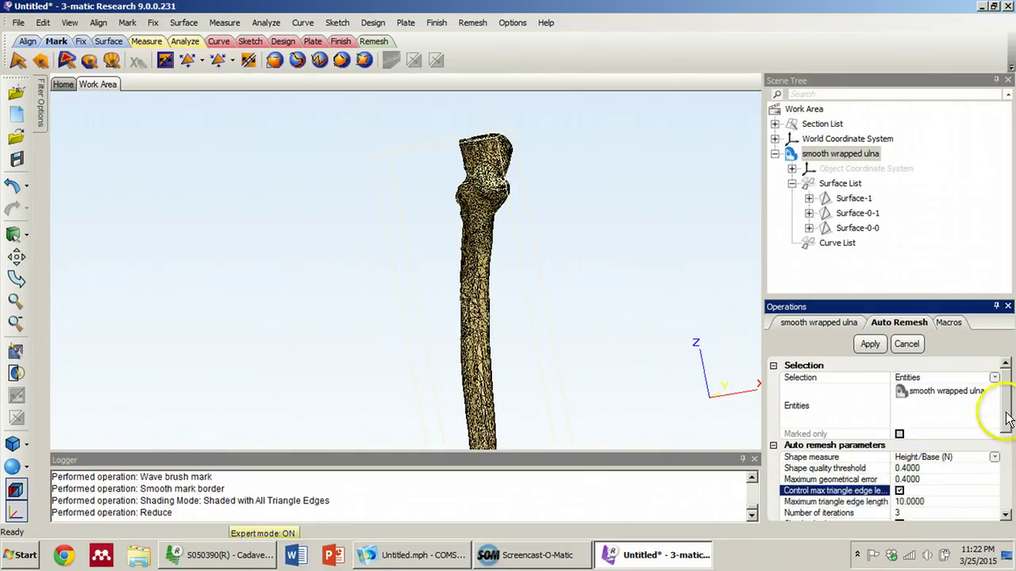
pyautogui.moveTo(1004, 415); pyautogui.dragTo(1002, 451)
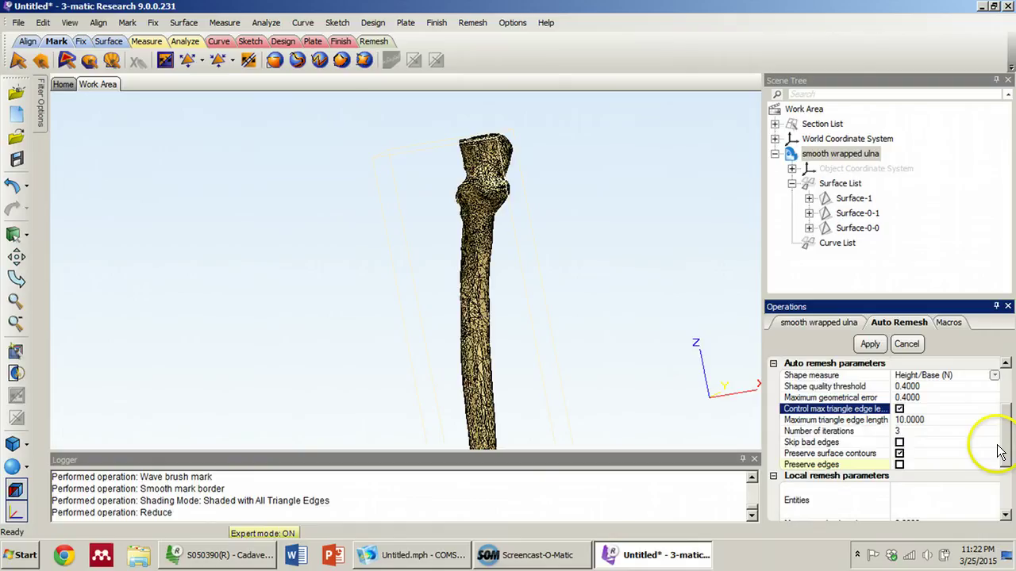
pyautogui.click(931, 433)
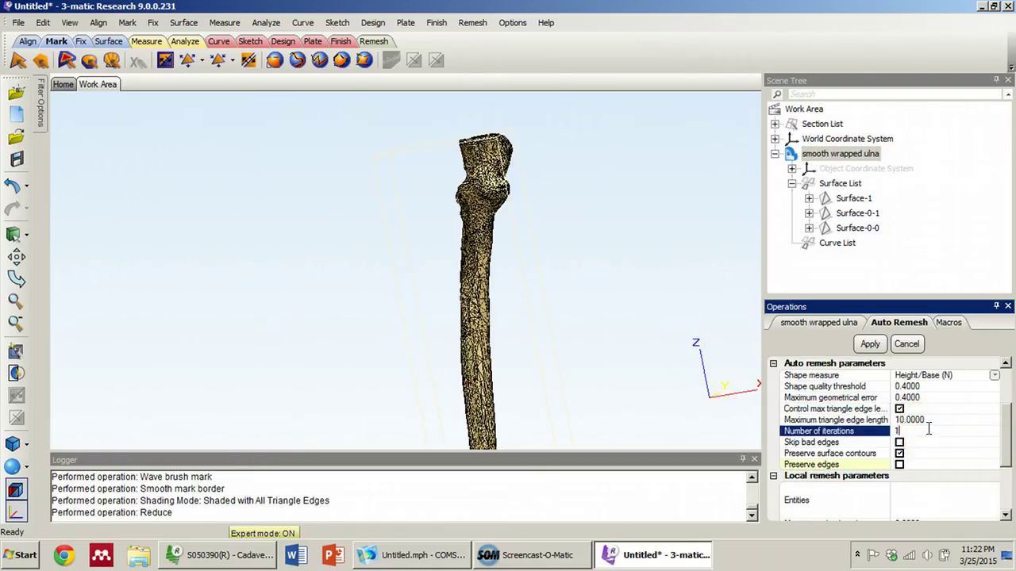
pyautogui.click(871, 344)
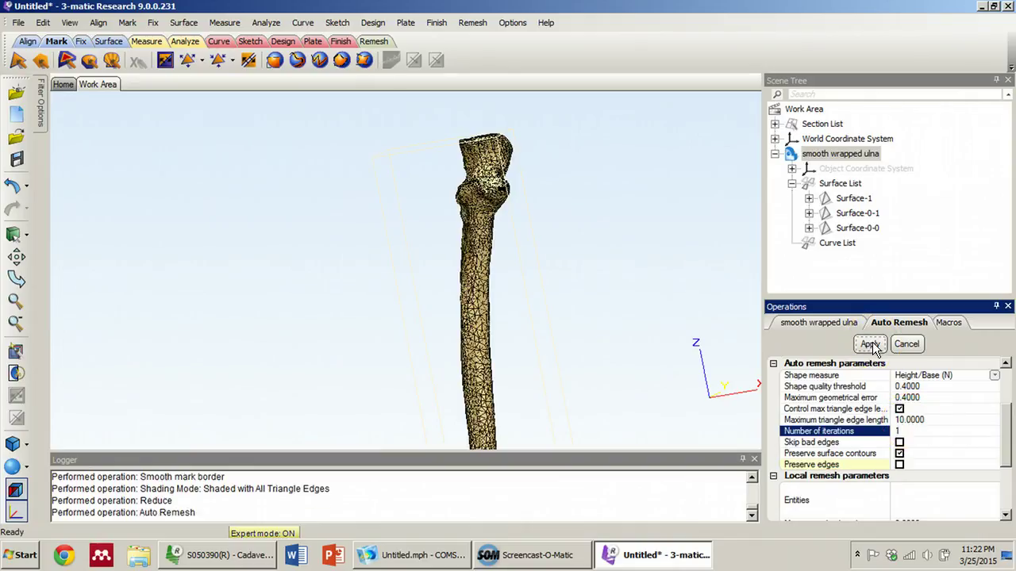
# Examine the remeshed triangles along the ulna's shaft and around the bone end.
pyautogui.scroll(-2, 509, 311)
pyautogui.scroll(5, 514, 310)
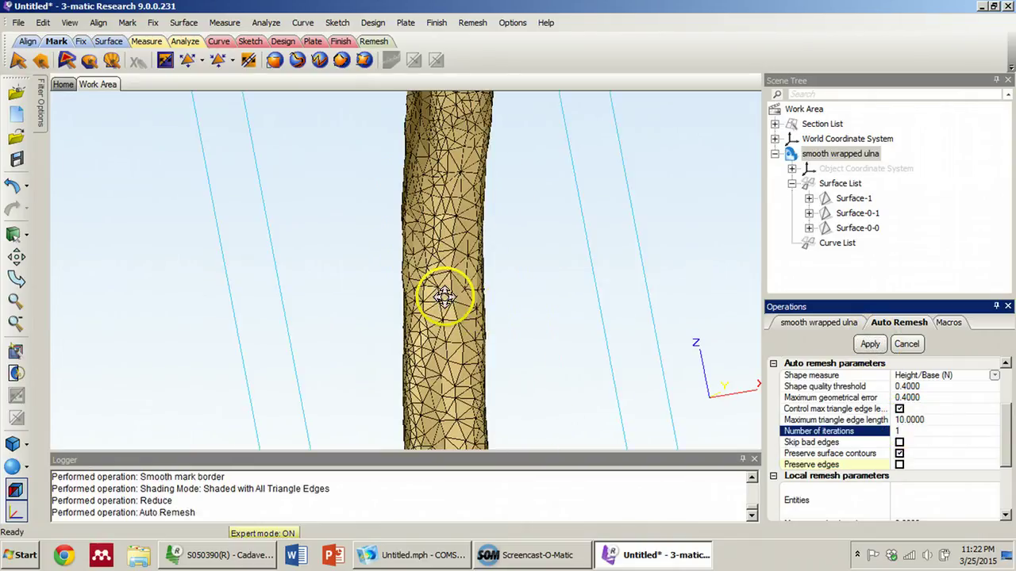
pyautogui.moveTo(445, 297); pyautogui.dragTo(343, 431, button='right')
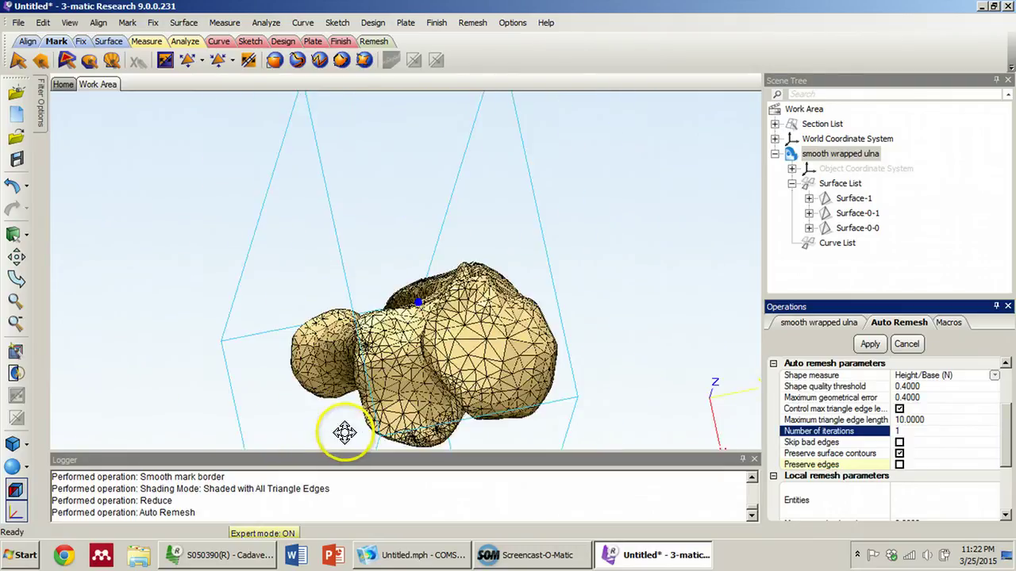
pyautogui.moveTo(402, 240); pyautogui.dragTo(490, 290, button='right')
pyautogui.scroll(-3, 440, 269)
pyautogui.scroll(-2, 470, 292)
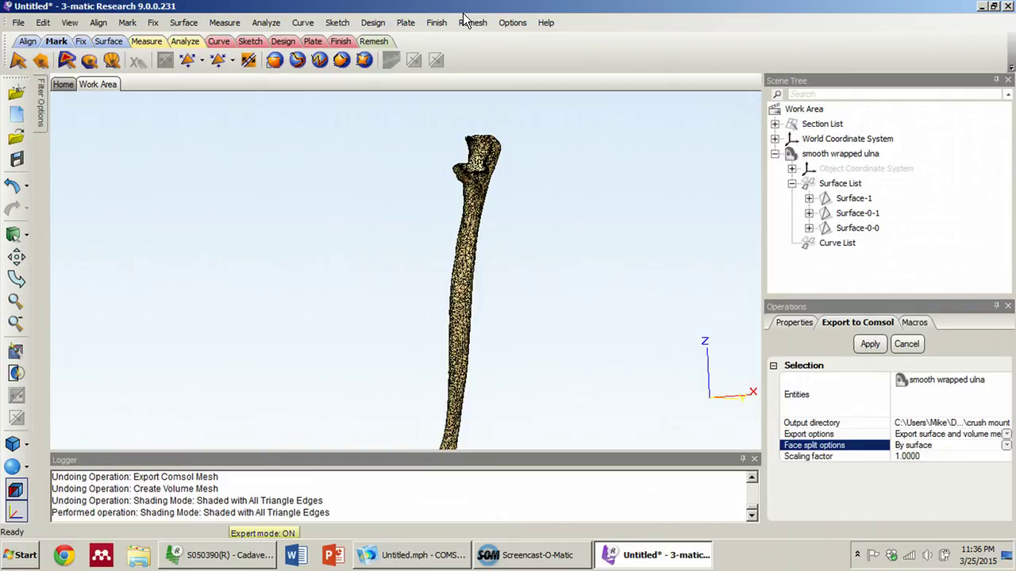
# Open the Create Volume Mesh operation and pick the smooth wrapped ulna as its entity.
pyautogui.click(471, 22)
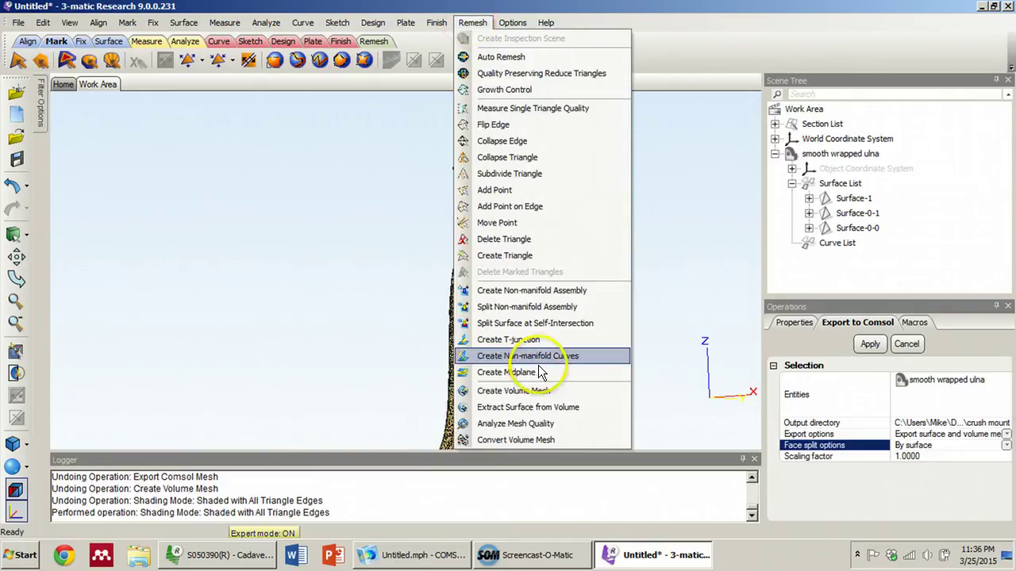
pyautogui.click(539, 390)
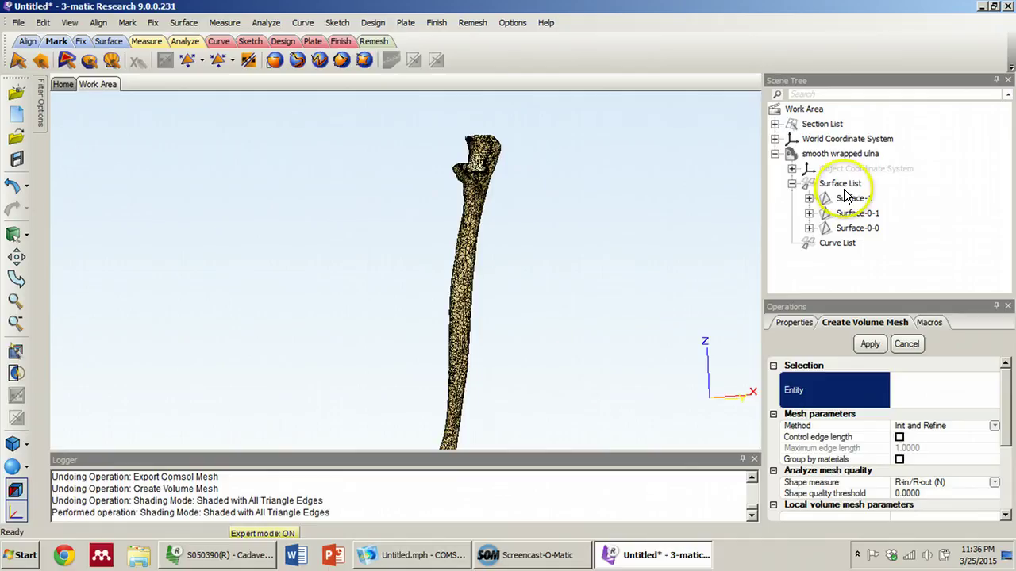
pyautogui.click(846, 154)
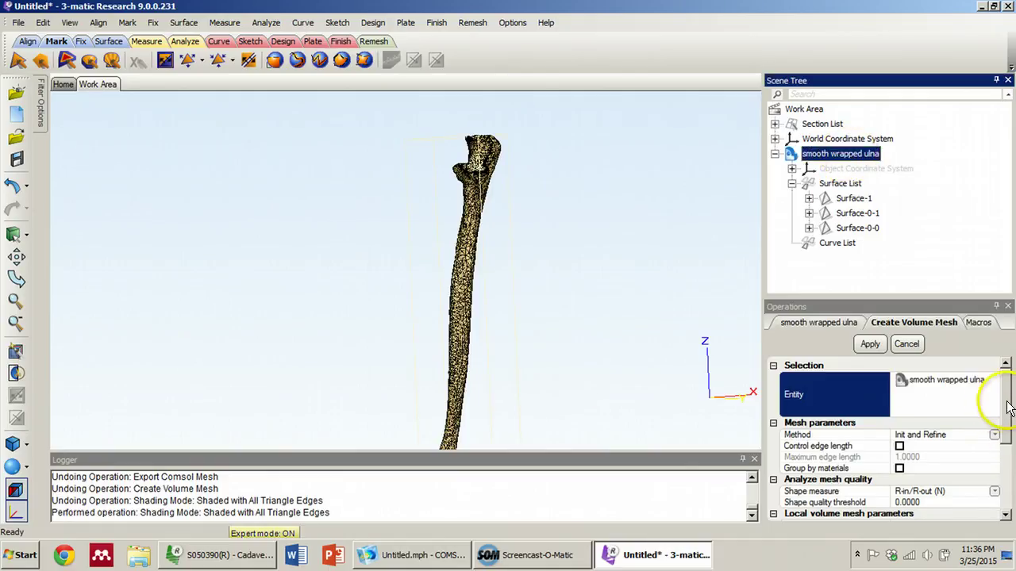
# Choose Surface-1, Surface-0-1 and Surface-0-0 as the entities for the local volume mesh parameters.
pyautogui.scroll(-1, 1010, 426)
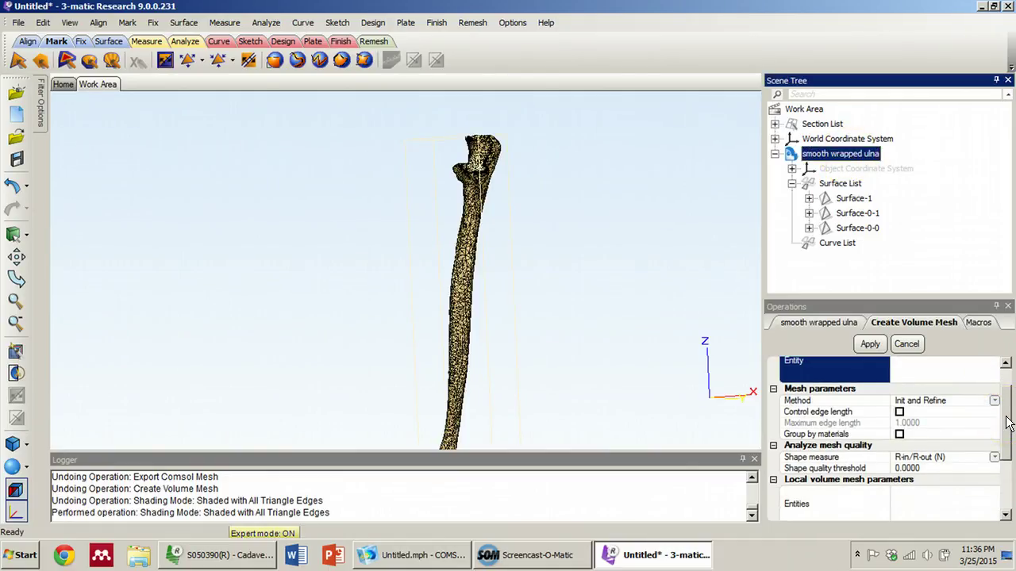
pyautogui.moveTo(1008, 424); pyautogui.dragTo(1008, 454)
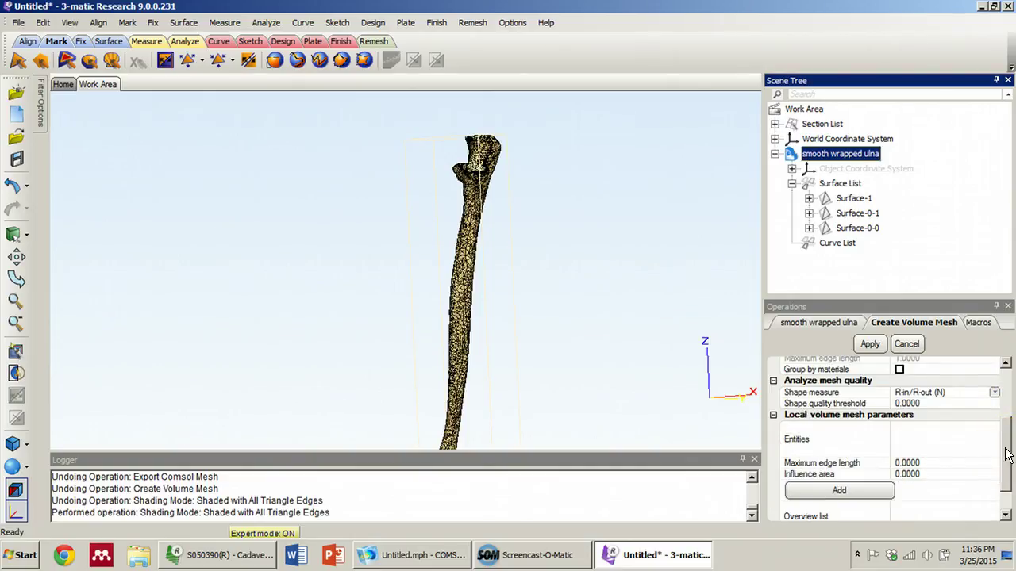
pyautogui.click(841, 439)
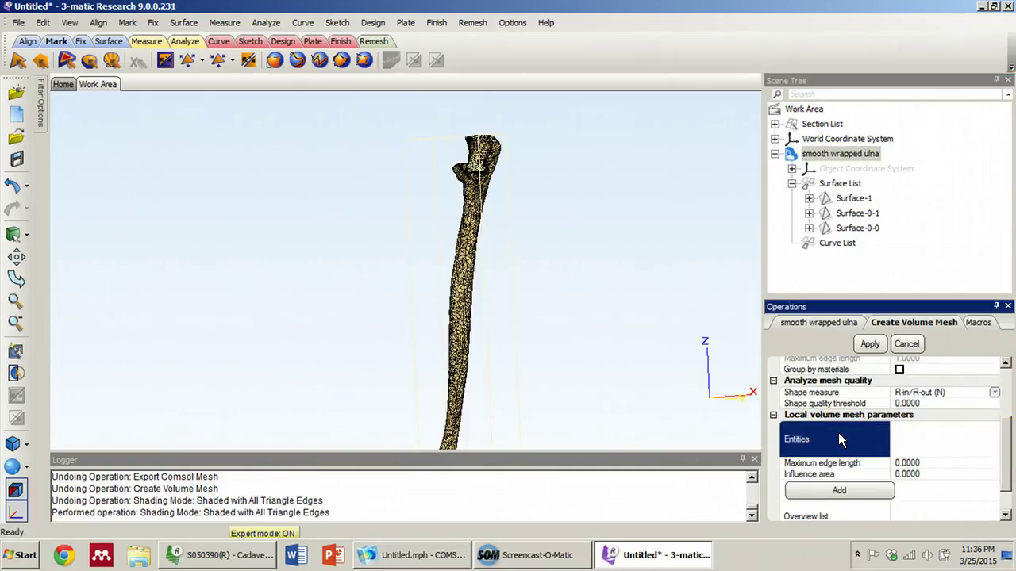
pyautogui.click(855, 200)
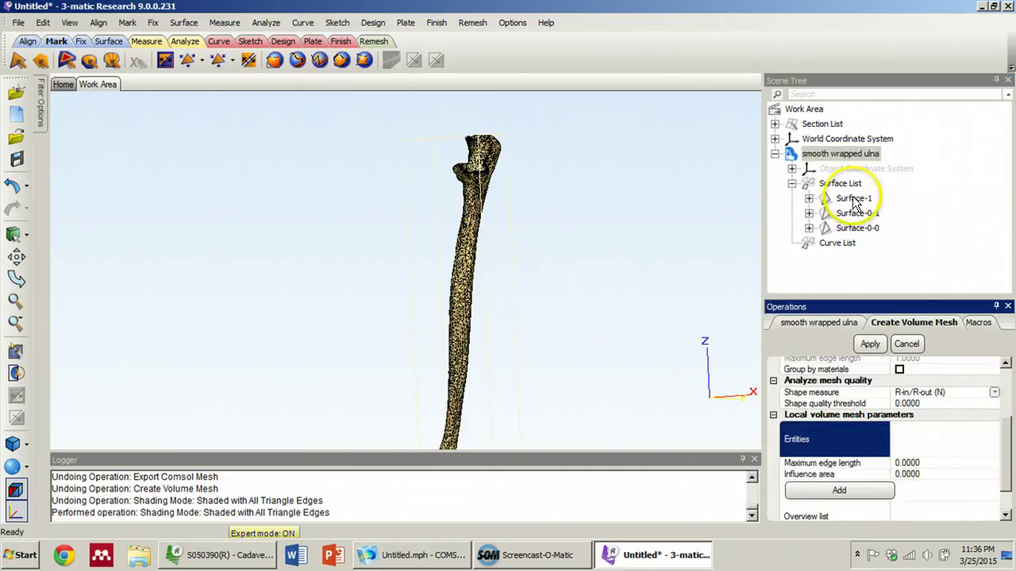
pyautogui.click(857, 214)
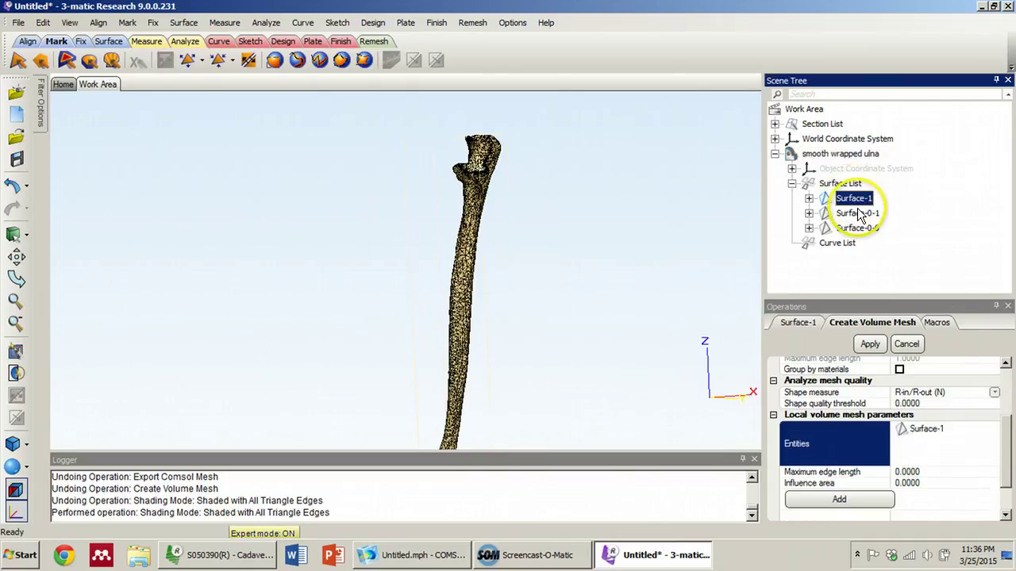
pyautogui.click(857, 228)
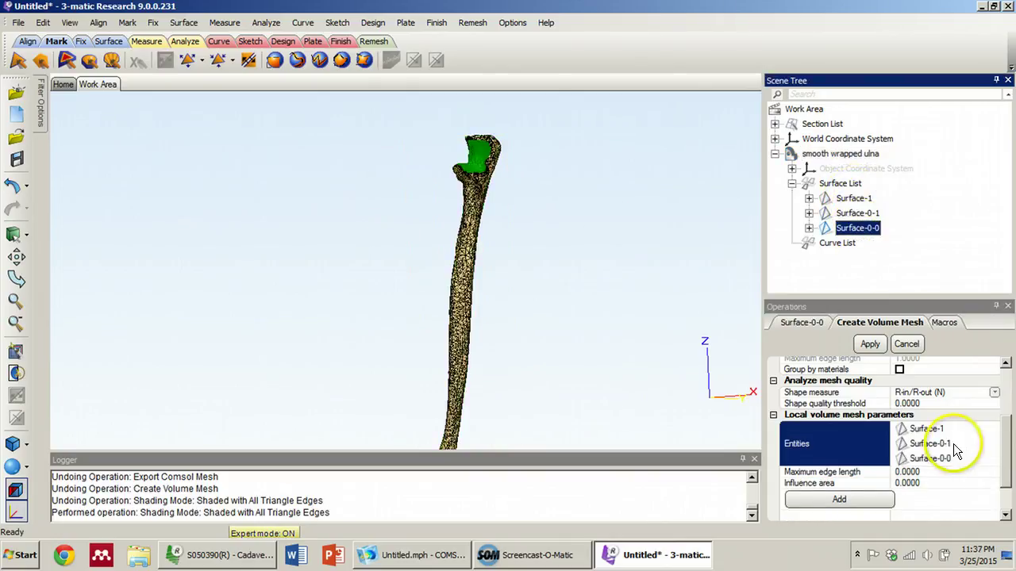
# Inspect the triangles along the border of Surface-0-0 at the ulna's proximal end.
pyautogui.scroll(5, 492, 158)
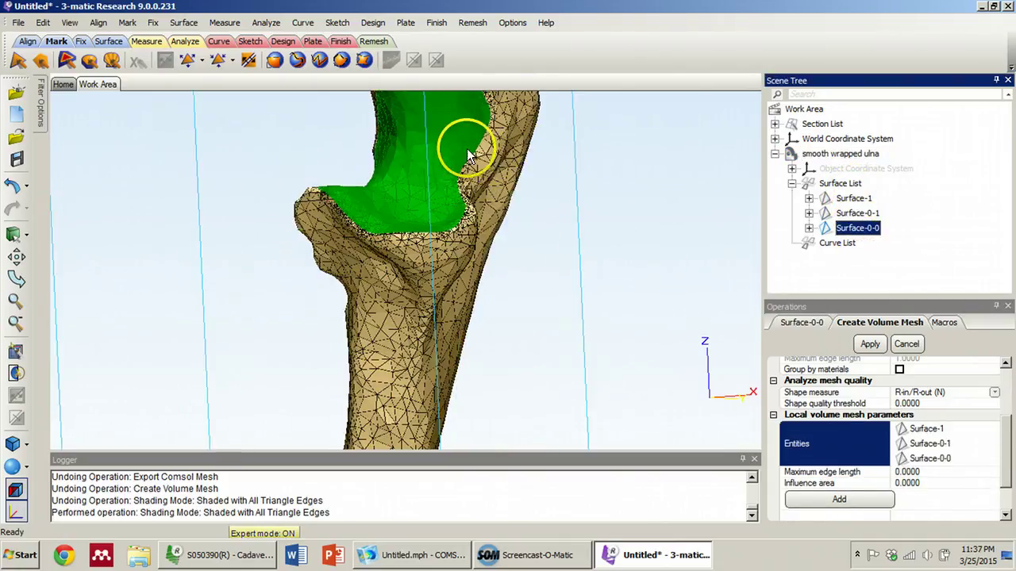
pyautogui.scroll(2, 381, 226)
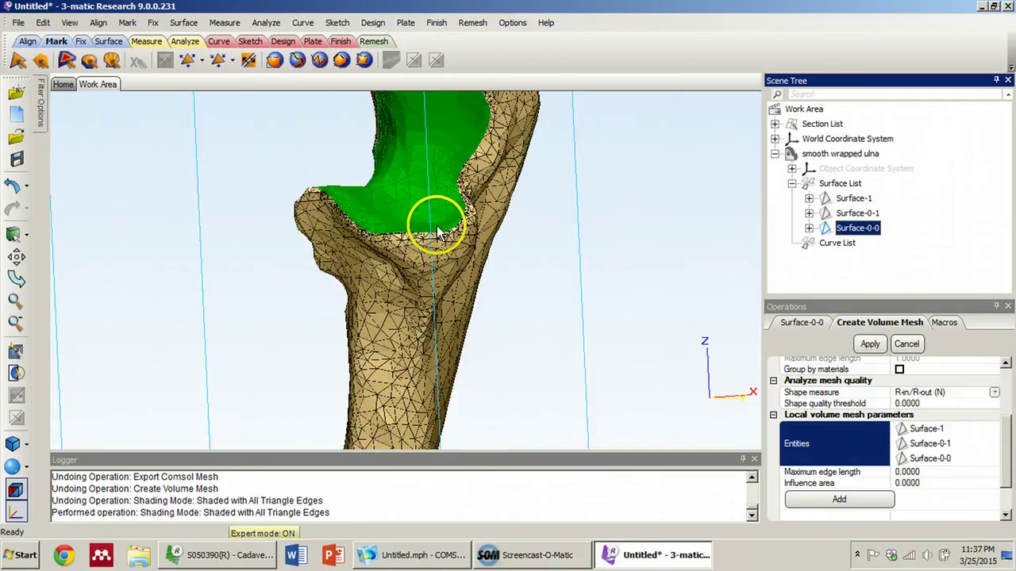
pyautogui.scroll(3, 408, 200)
pyautogui.scroll(2, 408, 201)
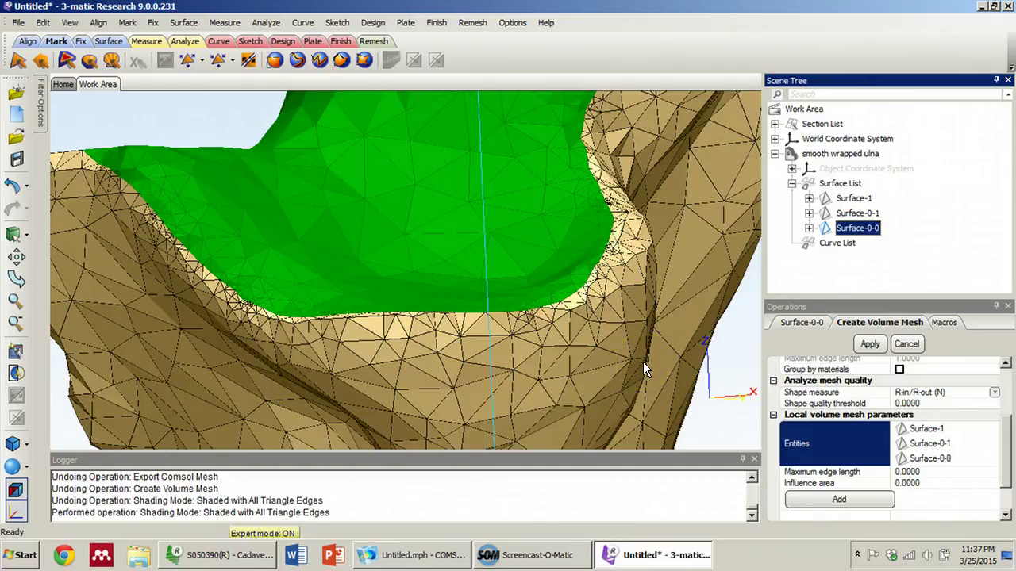
pyautogui.click(612, 249)
pyautogui.scroll(-5, 530, 320)
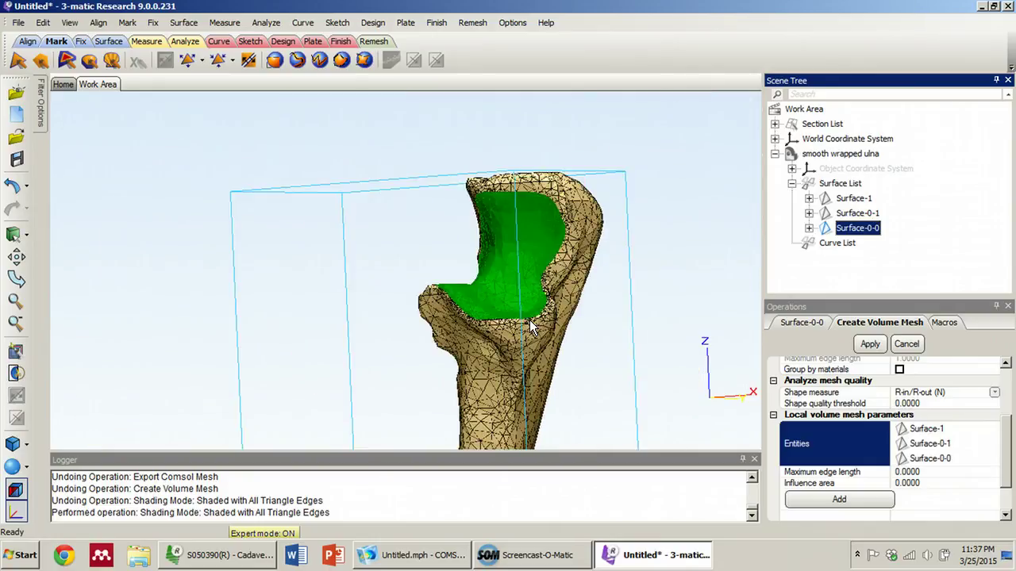
# Generate the ulna's volume mesh and shrink the log area to enlarge the 3D view.
pyautogui.click(847, 501)
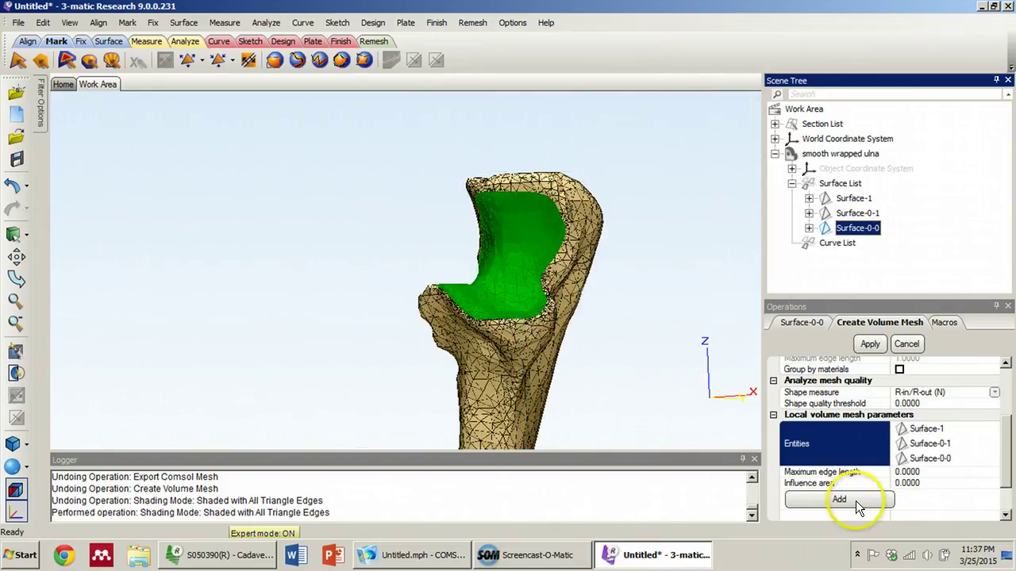
pyautogui.click(870, 343)
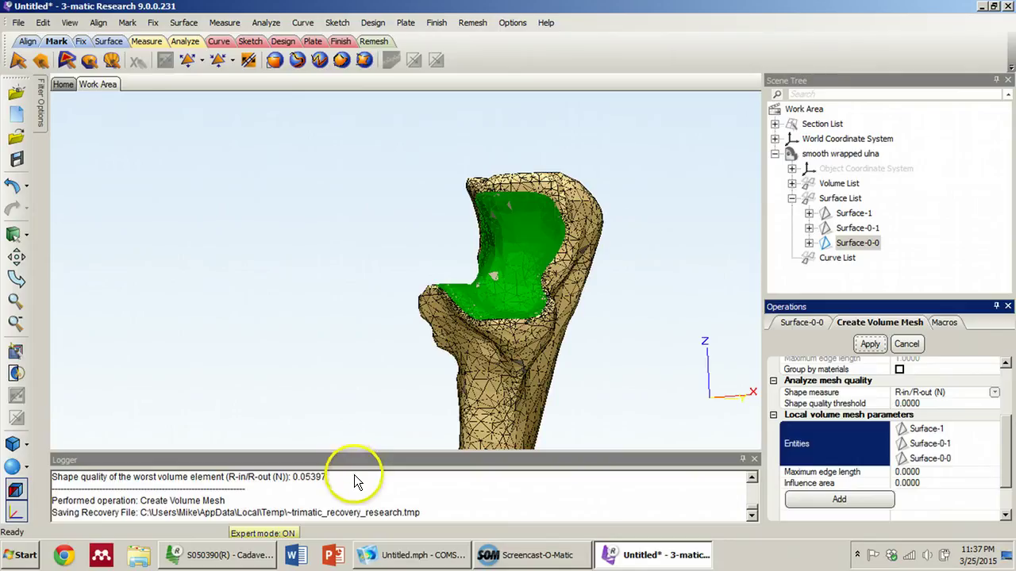
pyautogui.moveTo(331, 450); pyautogui.dragTo(336, 505)
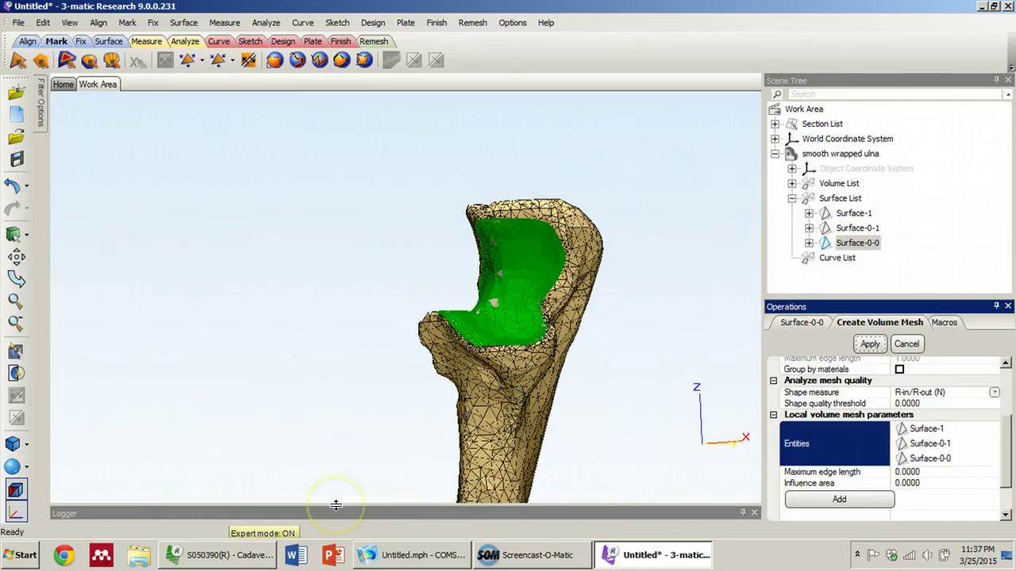
pyautogui.click(251, 319)
pyautogui.moveTo(536, 367); pyautogui.dragTo(495, 211, button='middle')
pyautogui.scroll(-2, 494, 210)
pyautogui.scroll(-4, 640, 352)
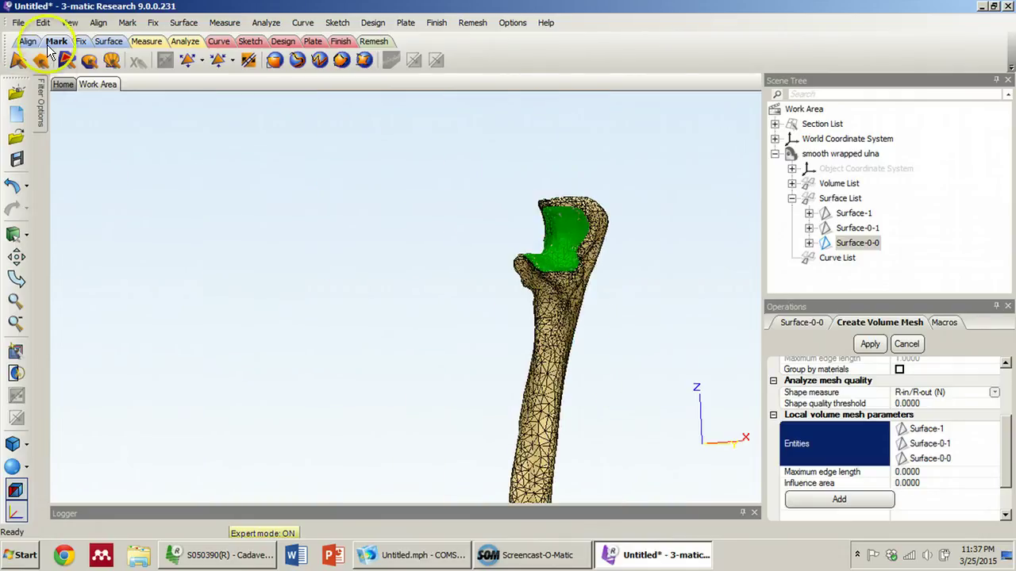
# Open the Comsol export operation and choose the smooth wrapped ulna as the entity to export.
pyautogui.click(18, 23)
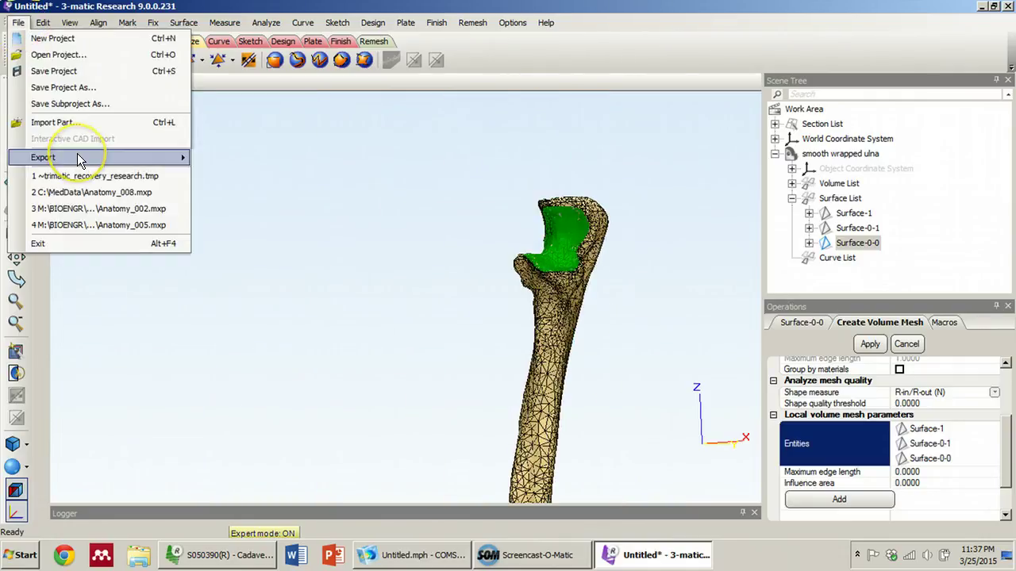
pyautogui.moveTo(77, 155)
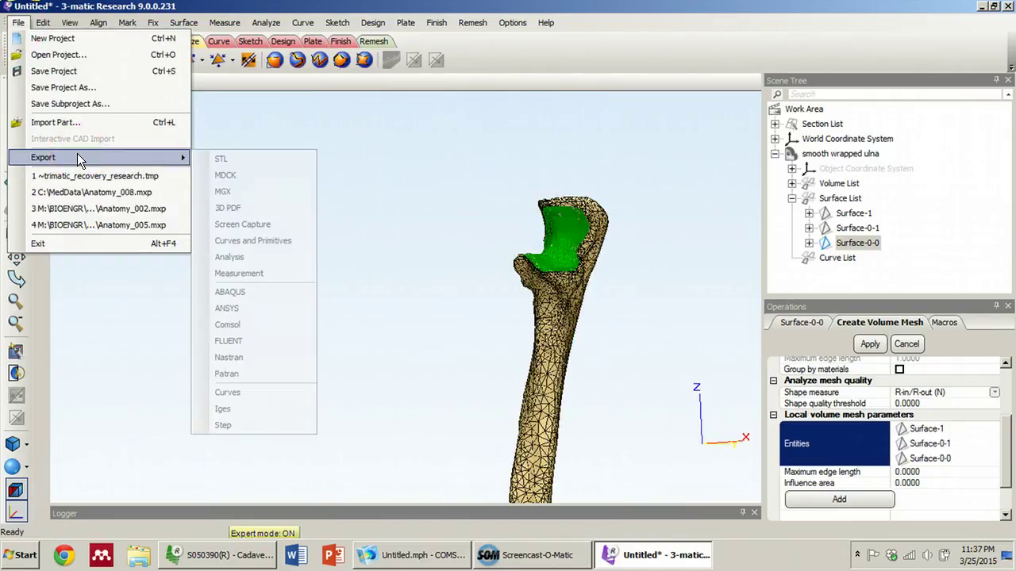
pyautogui.click(242, 326)
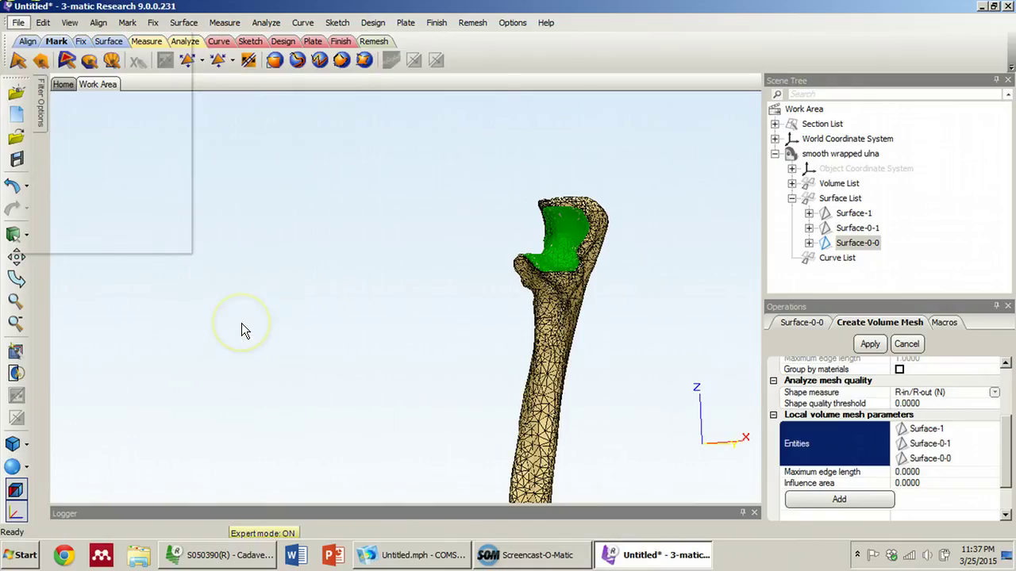
pyautogui.click(871, 153)
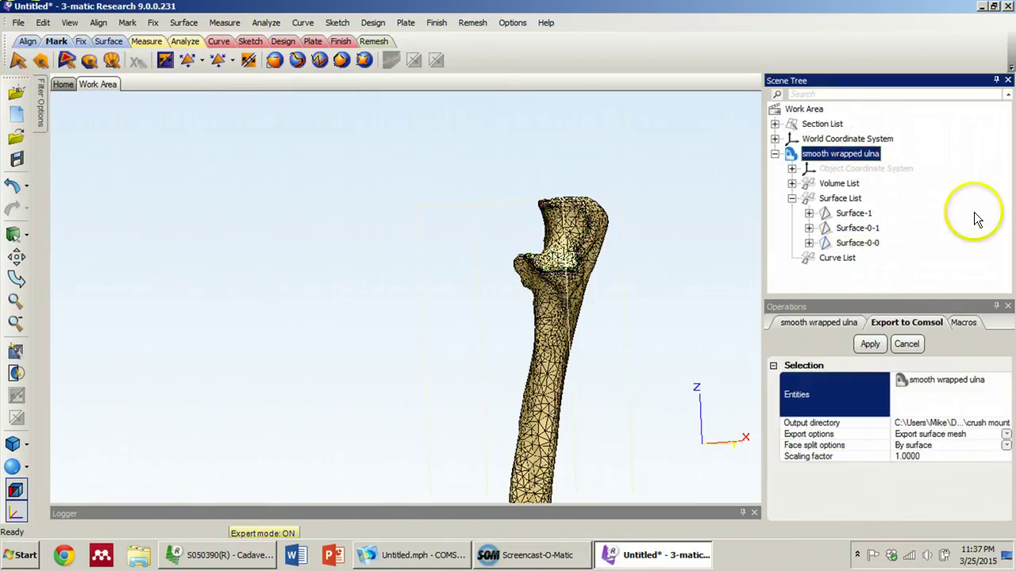
# Export the surface and volume mesh of the ulna at scaling factor 1.0000, with the faces split by surface.
pyautogui.click(935, 436)
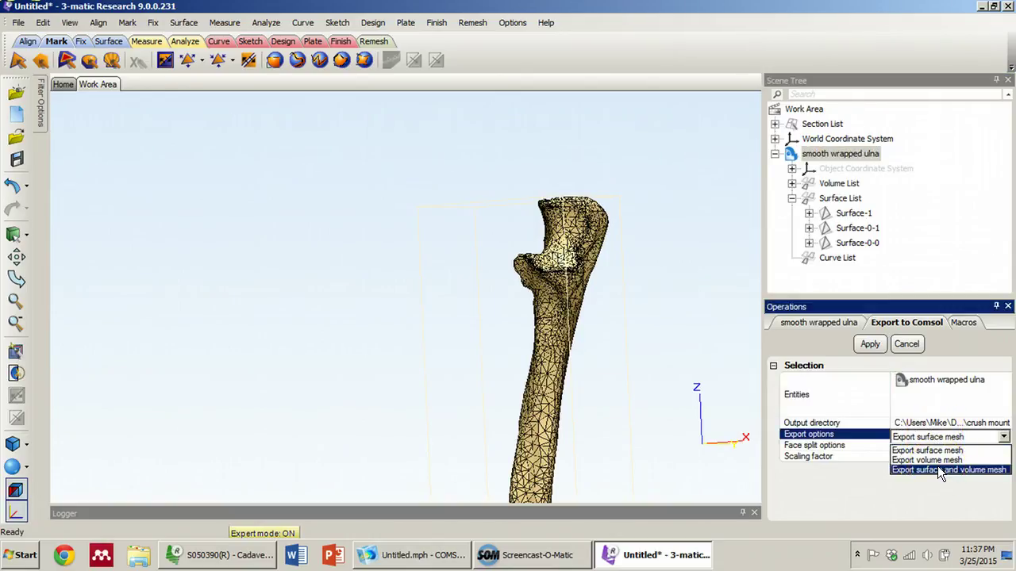
pyautogui.click(937, 468)
pyautogui.click(794, 448)
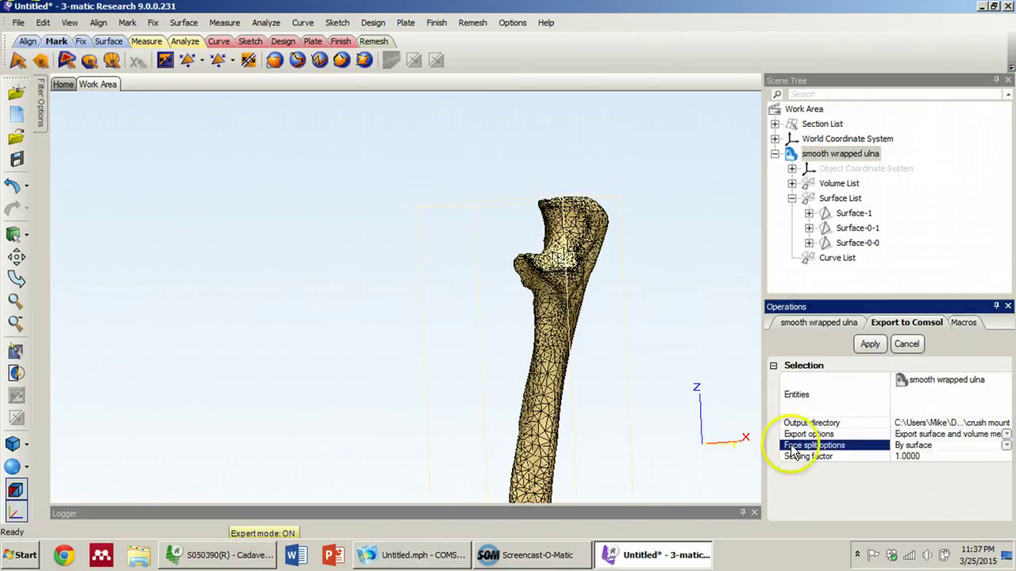
pyautogui.click(933, 446)
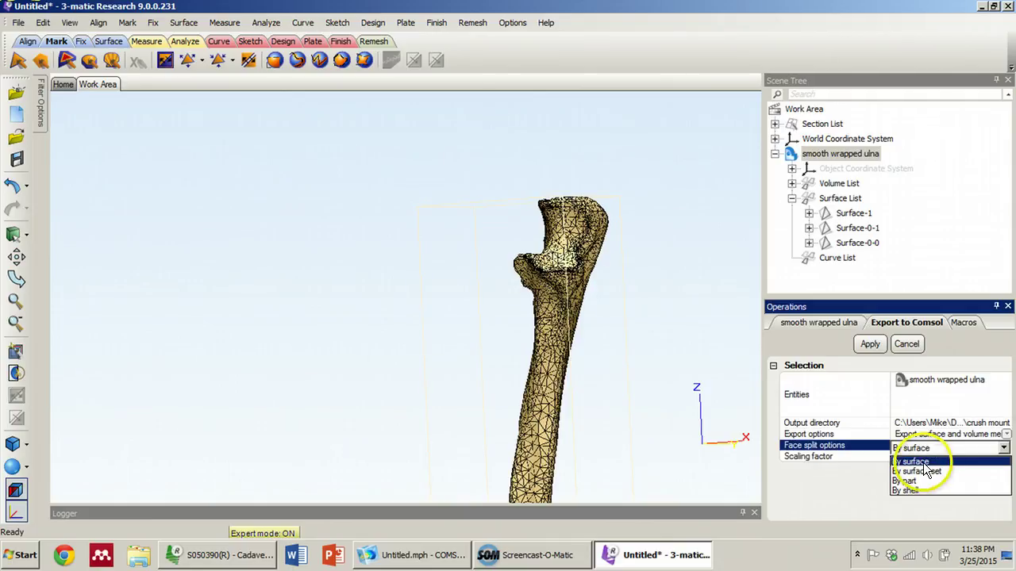
pyautogui.click(923, 463)
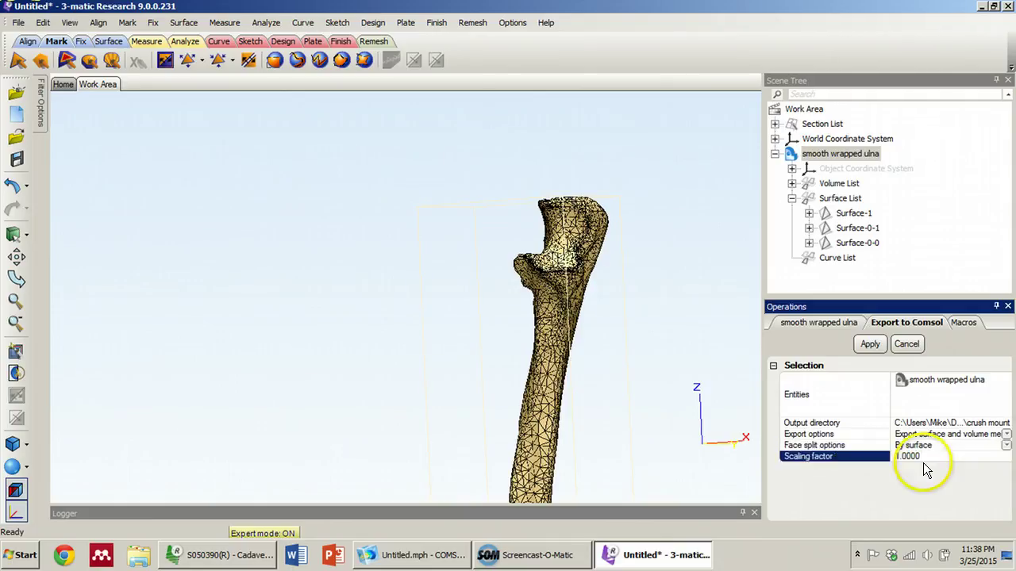
pyautogui.click(871, 344)
pyautogui.click(479, 333)
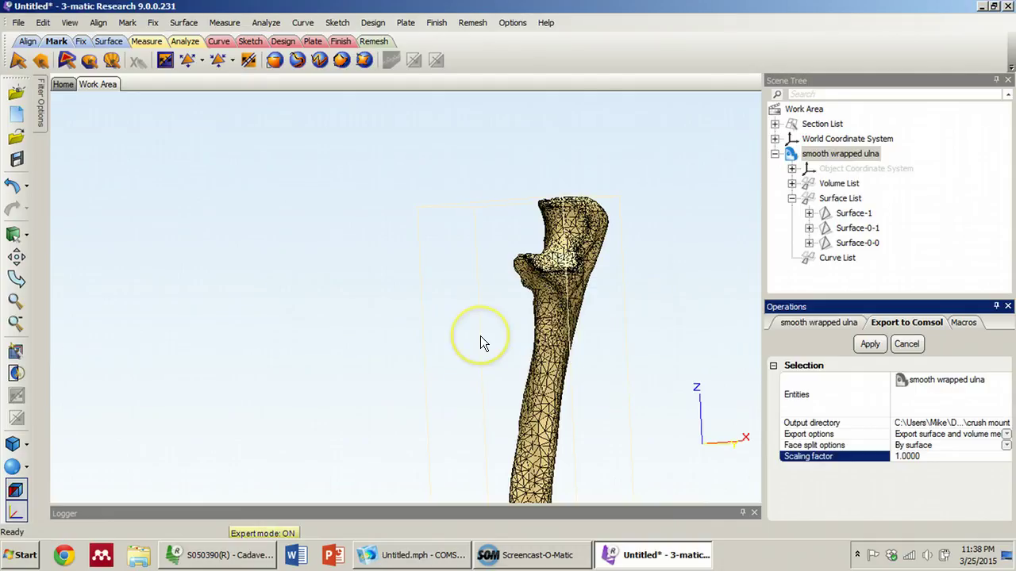
pyautogui.click(528, 483)
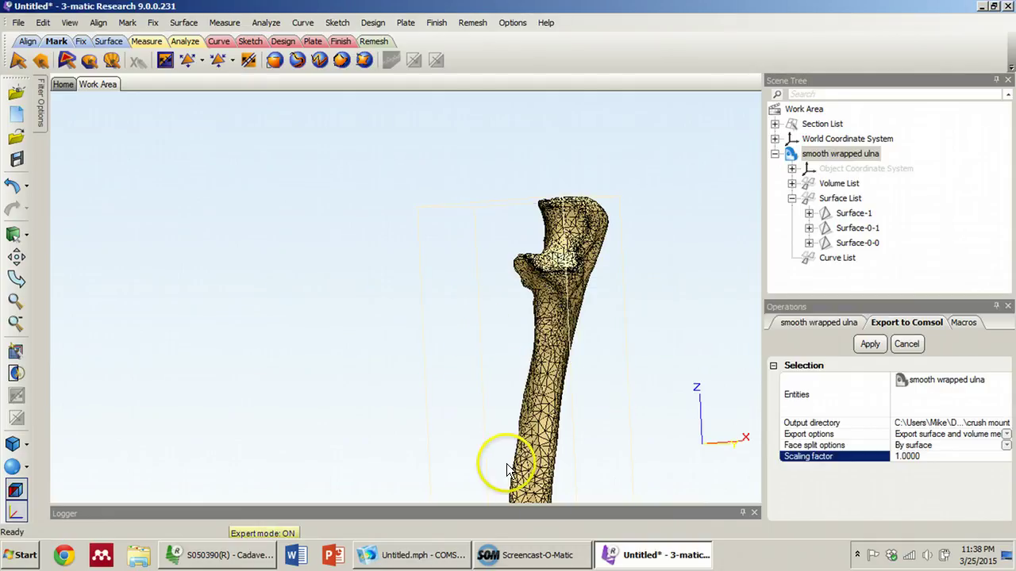
# Switch to COMSOL Multiphysics and import the exported smooth wrapped ulna file into Mesh 1, using COMSOL Multiphysics file as the mesh source.
pyautogui.click(375, 556)
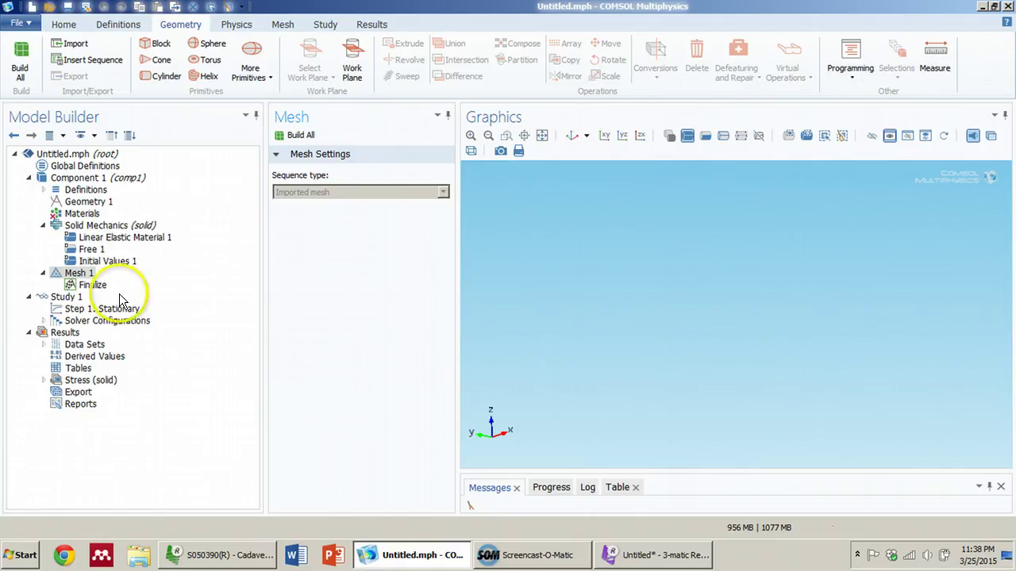
pyautogui.rightClick(83, 274)
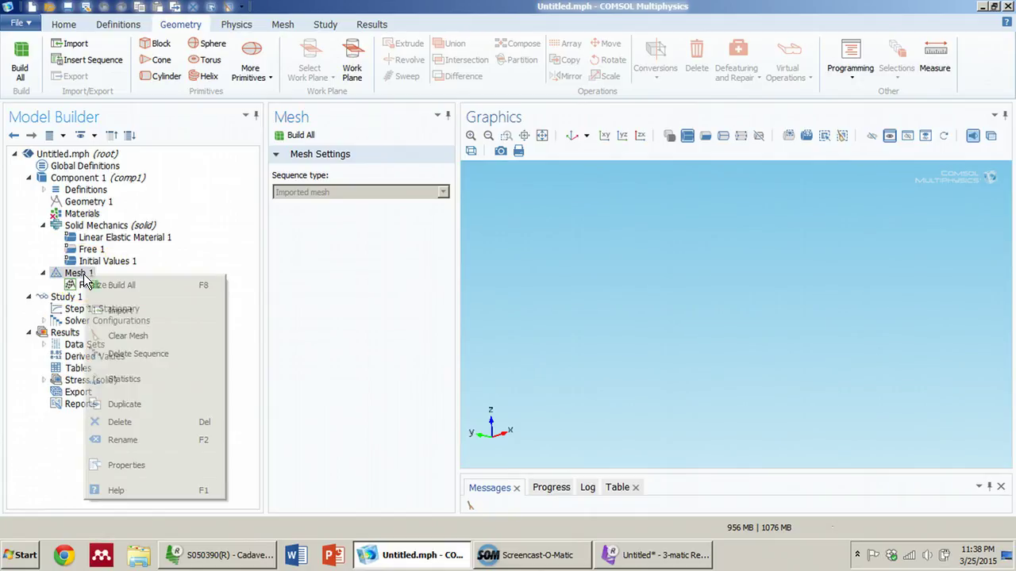
pyautogui.click(120, 313)
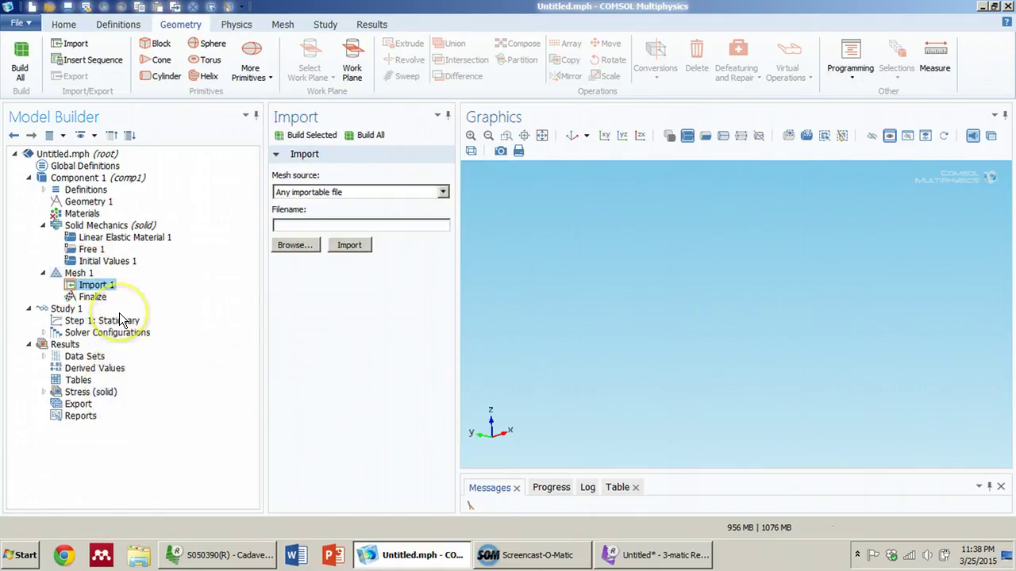
pyautogui.click(343, 193)
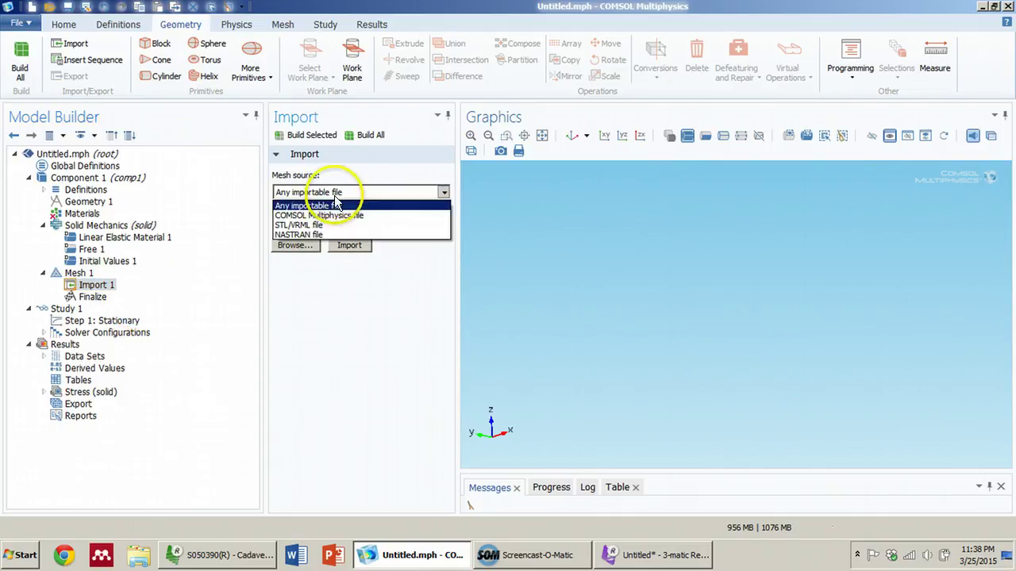
pyautogui.click(334, 215)
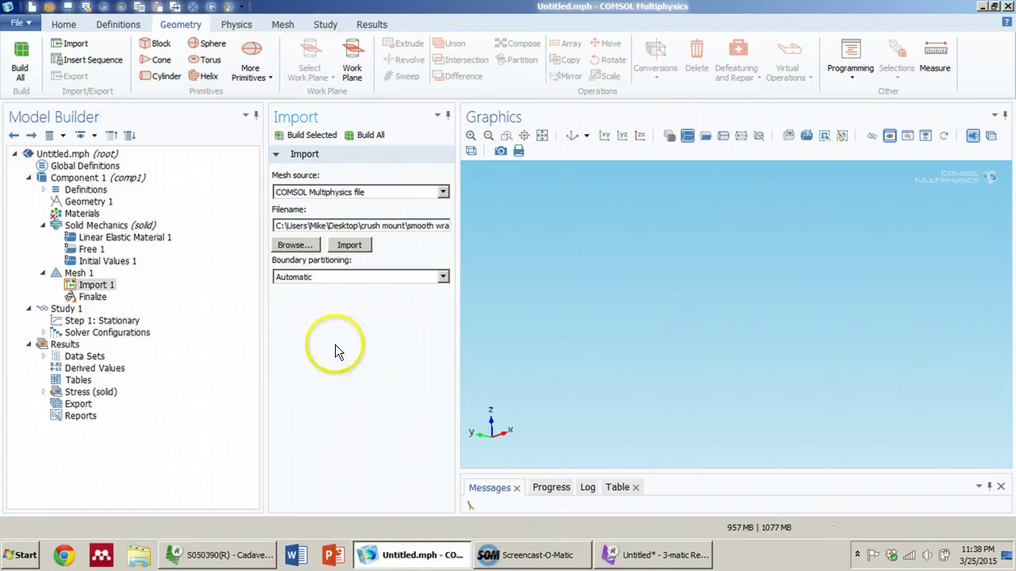
pyautogui.click(349, 248)
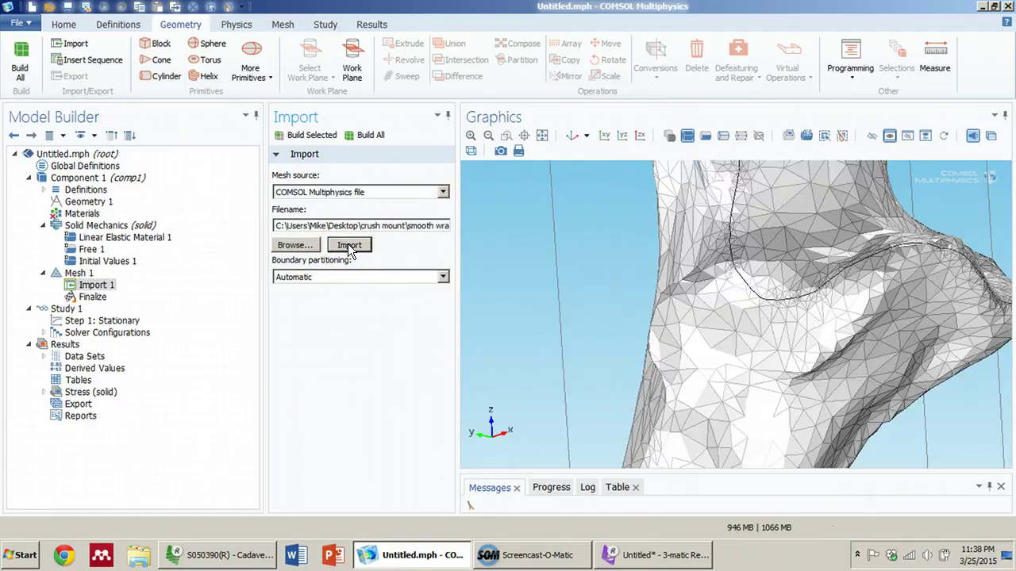
# Examine the imported ulna mesh from several sides, especially the outlined joint surface at the proximal end and the shaft.
pyautogui.moveTo(765, 349); pyautogui.dragTo(758, 451, button='middle')
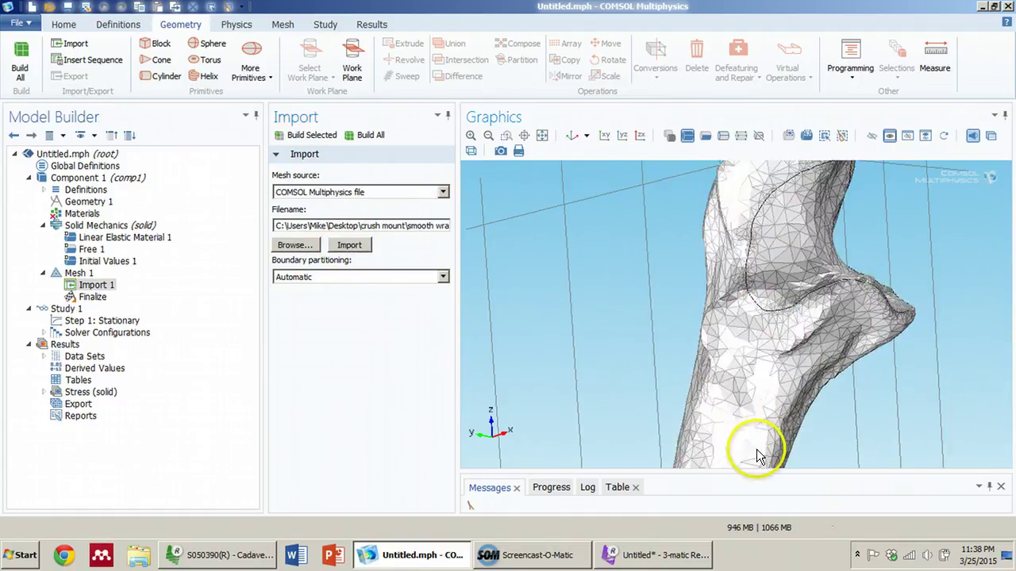
pyautogui.moveTo(758, 456); pyautogui.dragTo(694, 404)
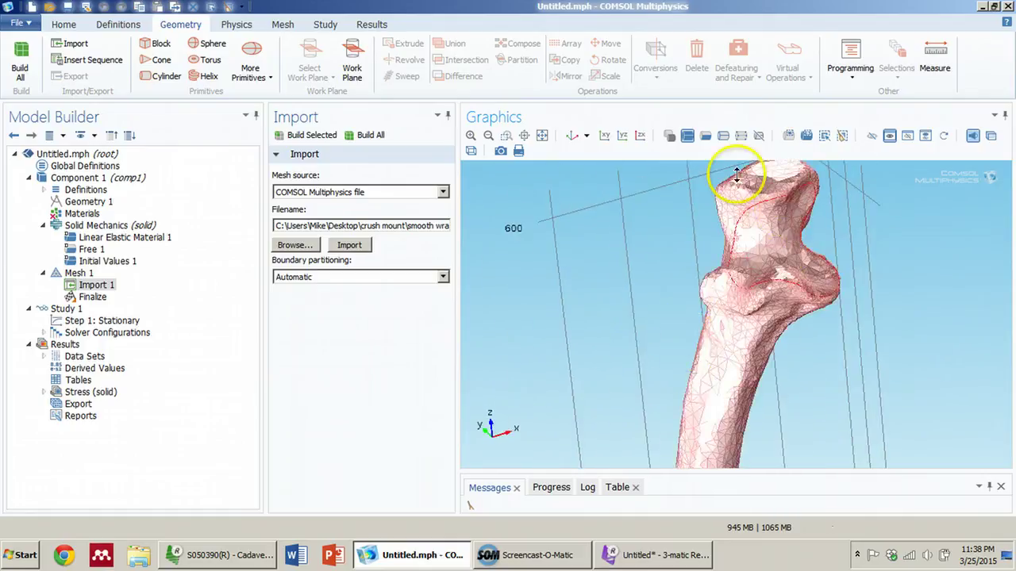
pyautogui.moveTo(737, 175); pyautogui.dragTo(731, 104, button='middle')
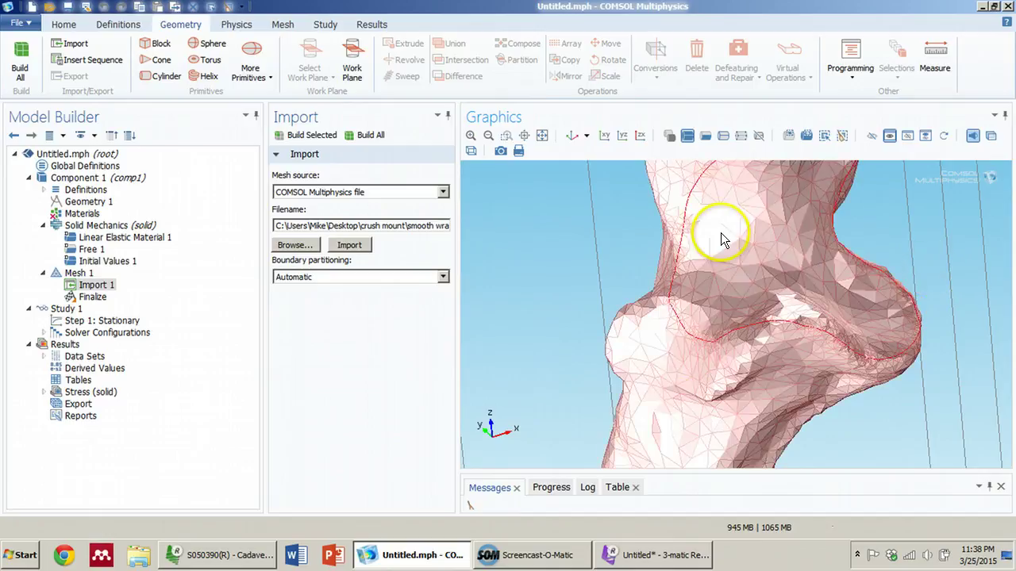
pyautogui.moveTo(700, 264); pyautogui.dragTo(676, 508, button='middle')
pyautogui.moveTo(744, 325); pyautogui.dragTo(762, 265, button='right')
pyautogui.moveTo(762, 295); pyautogui.dragTo(749, 427, button='middle')
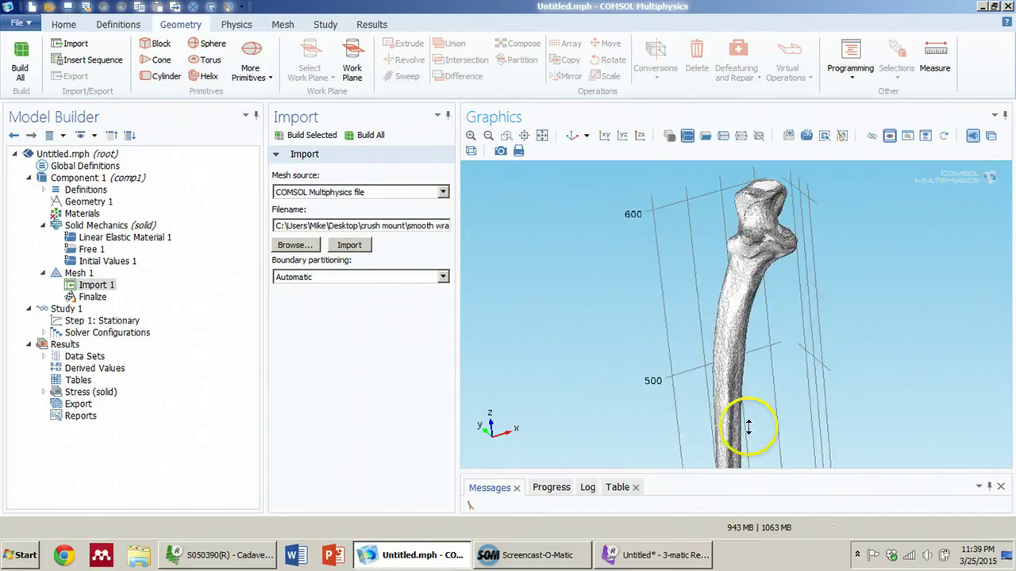
pyautogui.moveTo(726, 384); pyautogui.dragTo(660, 339, button='right')
pyautogui.moveTo(660, 339); pyautogui.dragTo(628, 299)
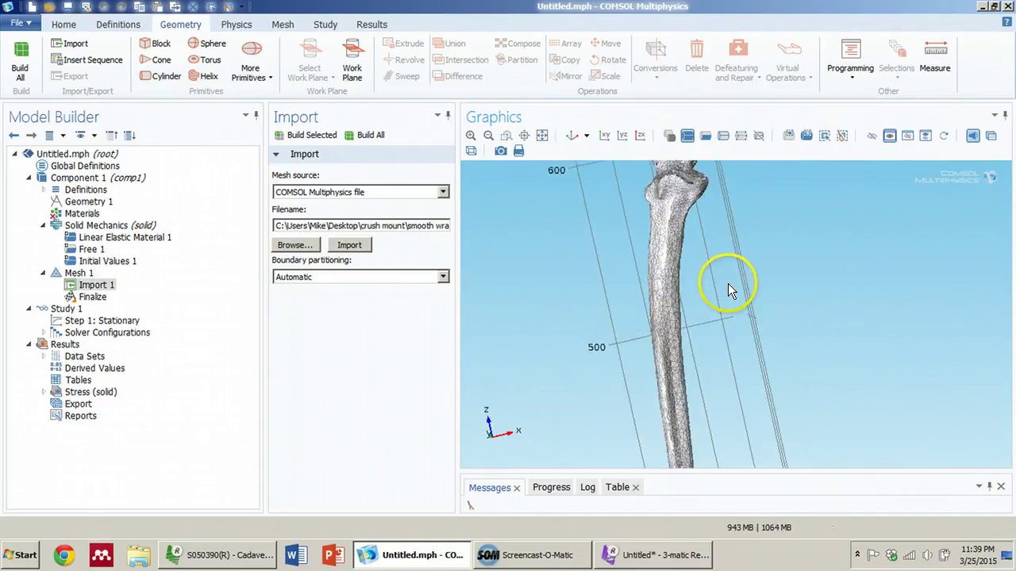
pyautogui.moveTo(727, 286); pyautogui.dragTo(724, 316, button='middle')
pyautogui.moveTo(716, 316); pyautogui.dragTo(720, 358, button='right')
pyautogui.moveTo(696, 299); pyautogui.dragTo(681, 331)
pyautogui.moveTo(738, 355); pyautogui.dragTo(712, 236, button='middle')
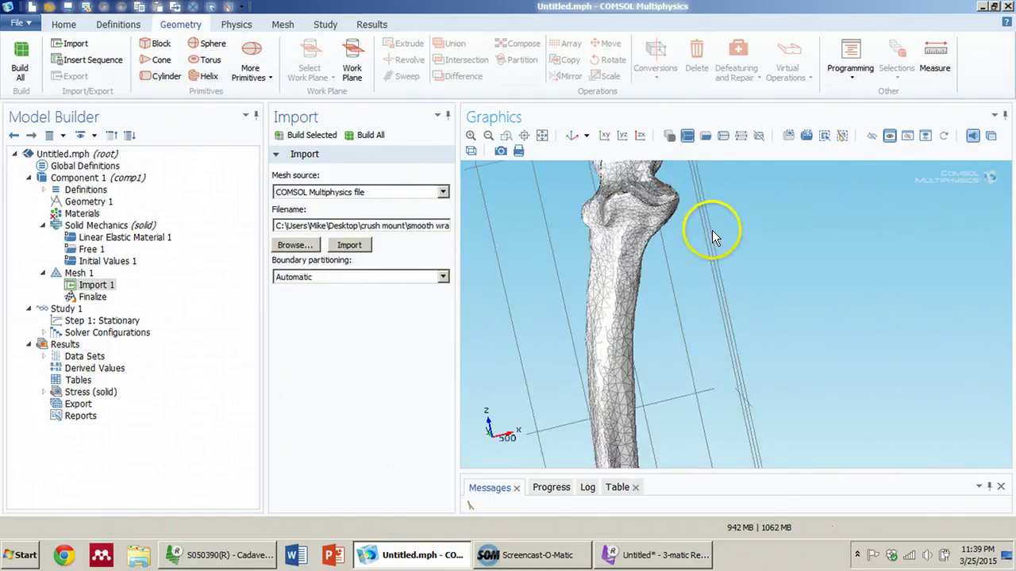
pyautogui.moveTo(712, 236); pyautogui.dragTo(739, 342, button='right')
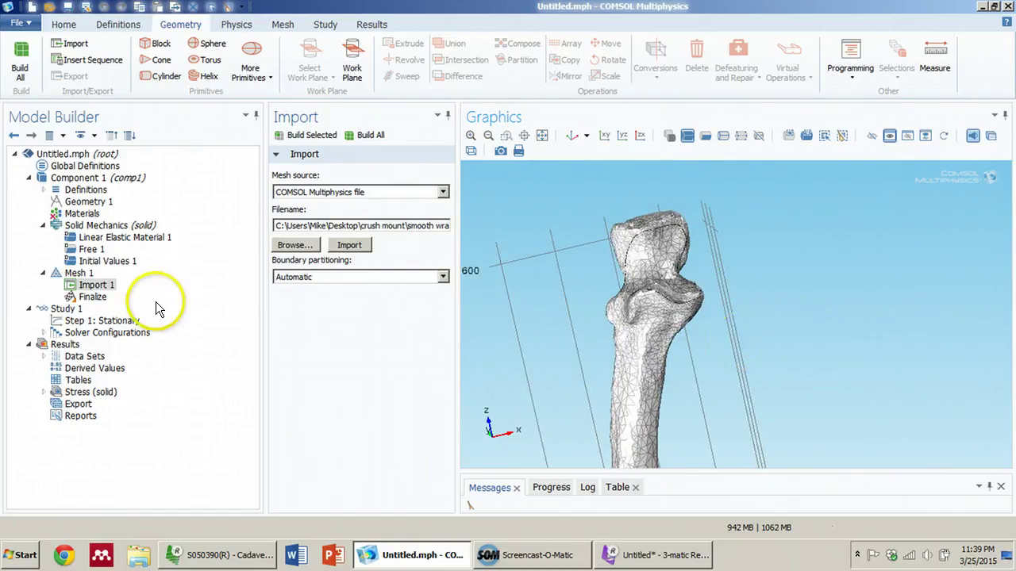
# Add a Boundary Load to Solid Mechanics and assign it to the concave joint surface at the ulna's proximal end.
pyautogui.click(78, 229)
pyautogui.rightClick(79, 233)
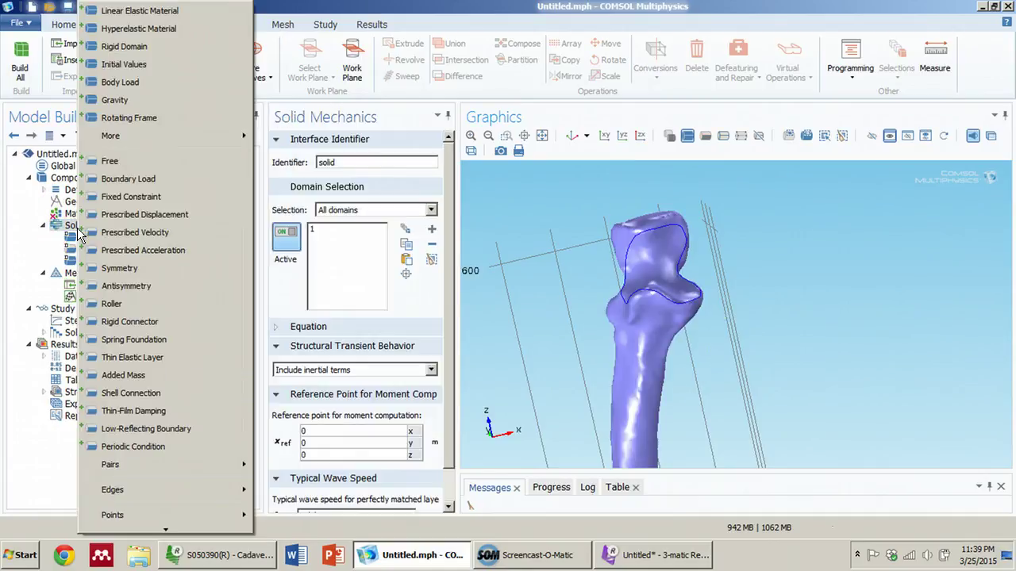
pyautogui.click(127, 179)
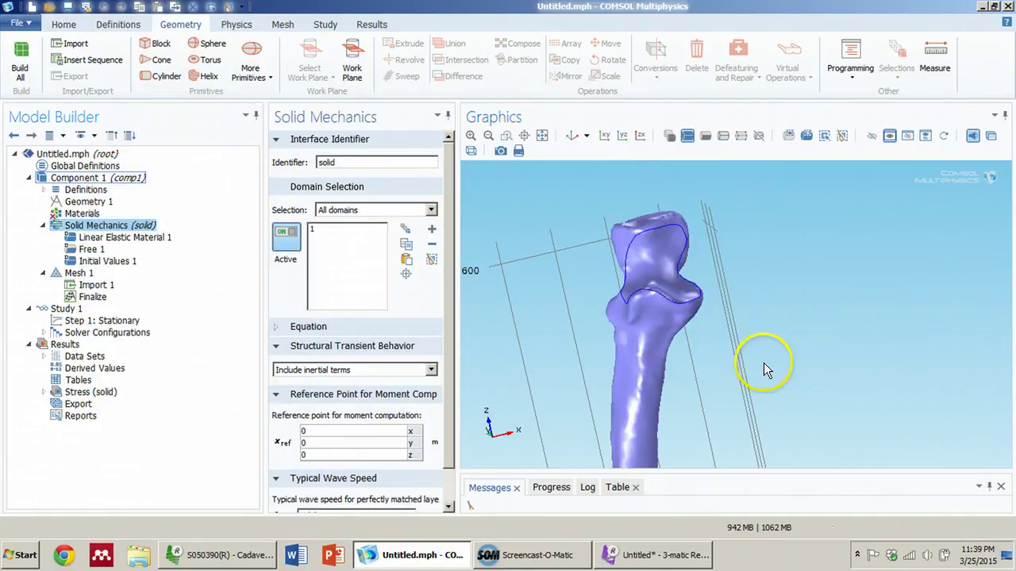
pyautogui.click(658, 264)
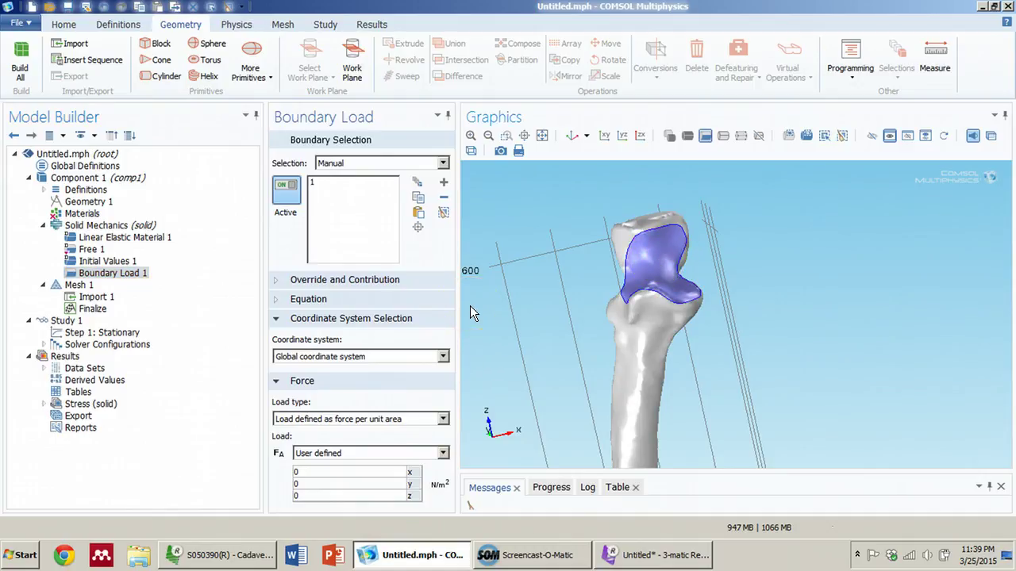
# Define the boundary load as a total force with a y component of -10 N.
pyautogui.click(367, 453)
pyautogui.click(368, 453)
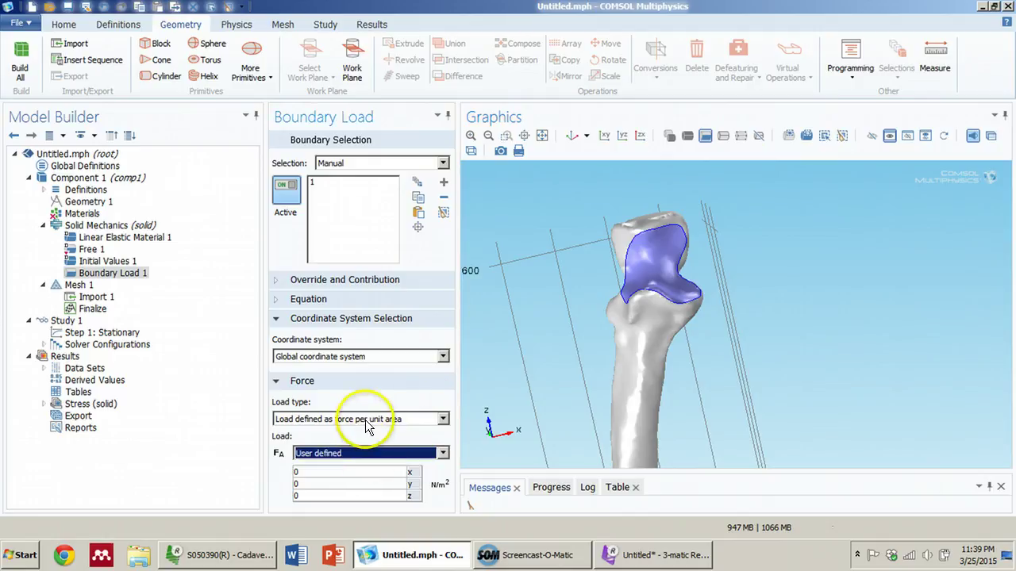
pyautogui.click(363, 419)
pyautogui.click(363, 442)
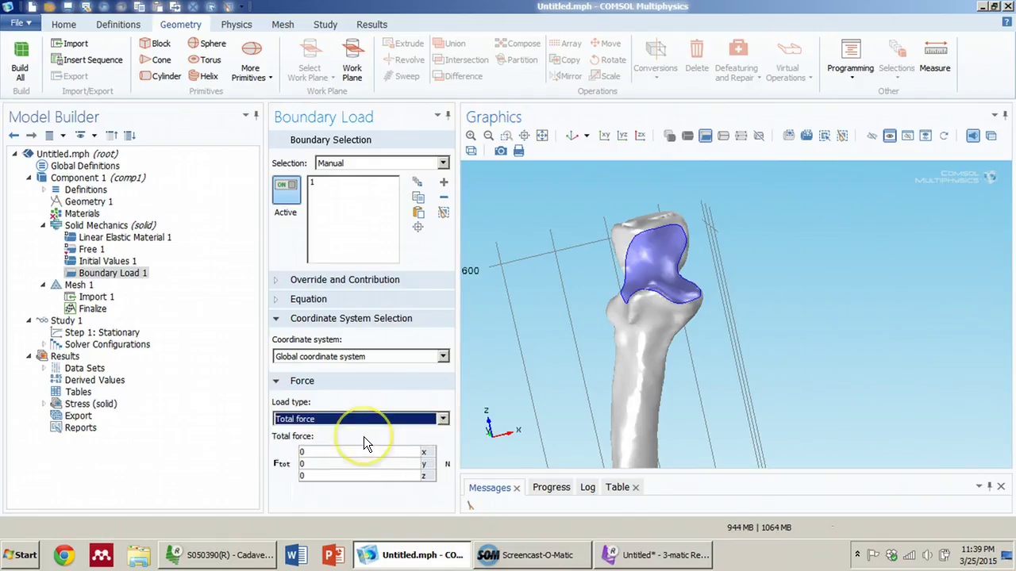
pyautogui.click(335, 465)
pyautogui.click(335, 465)
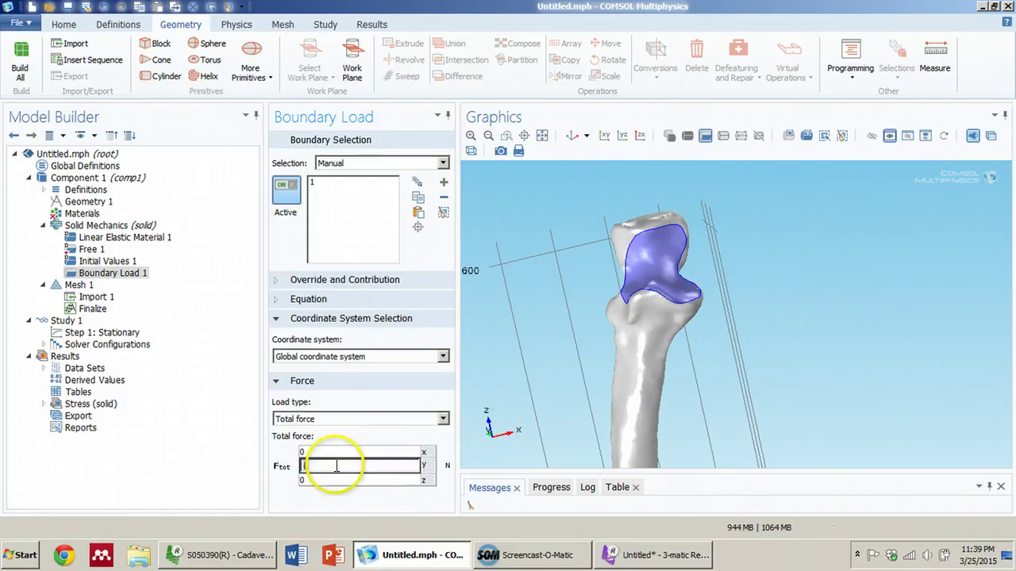
pyautogui.write('-10')
# Add a Fixed Constraint to Solid Mechanics and assign it to the end surface at the ulna's distal tip.
pyautogui.click(117, 227)
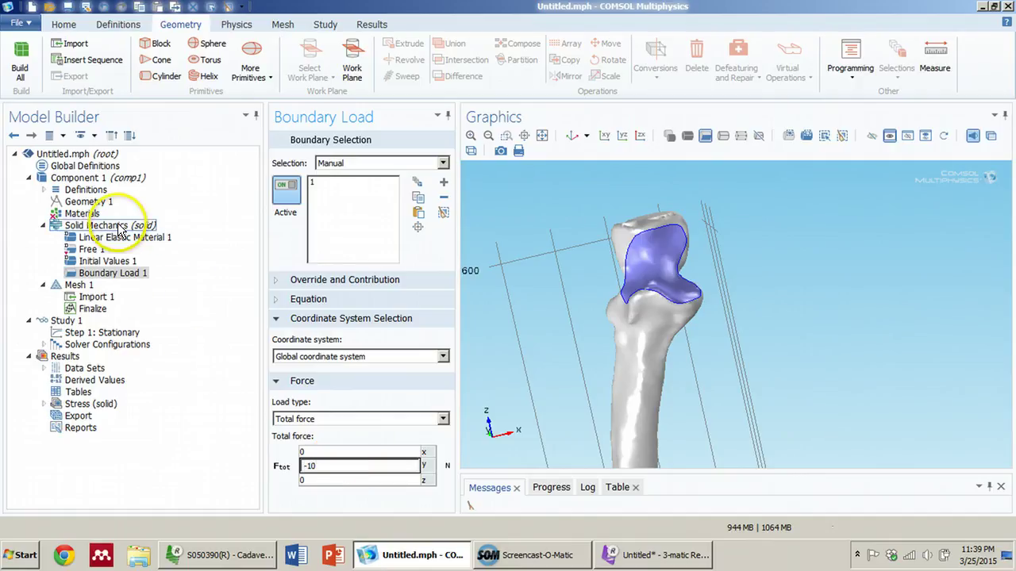
pyautogui.rightClick(119, 228)
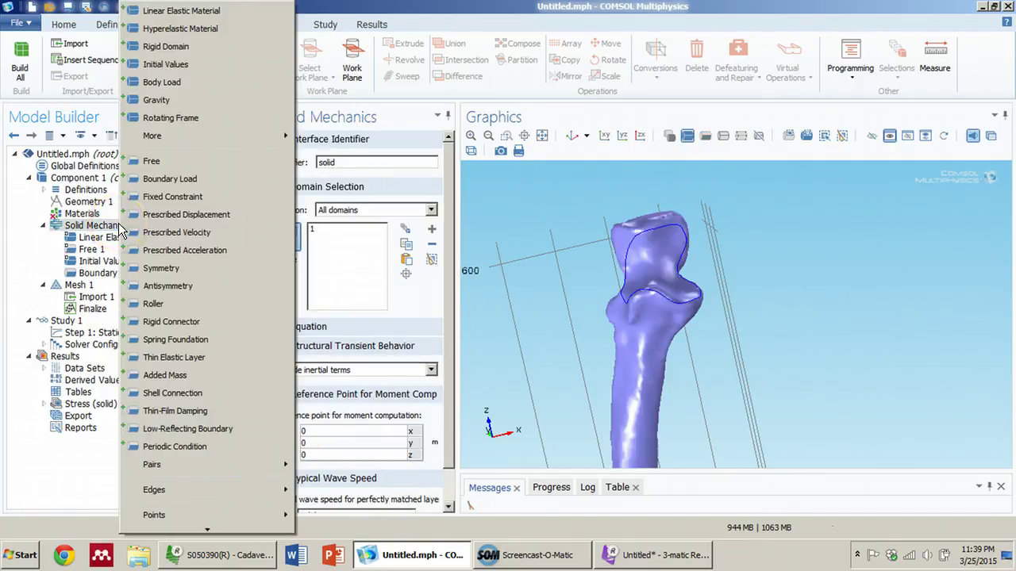
pyautogui.click(172, 197)
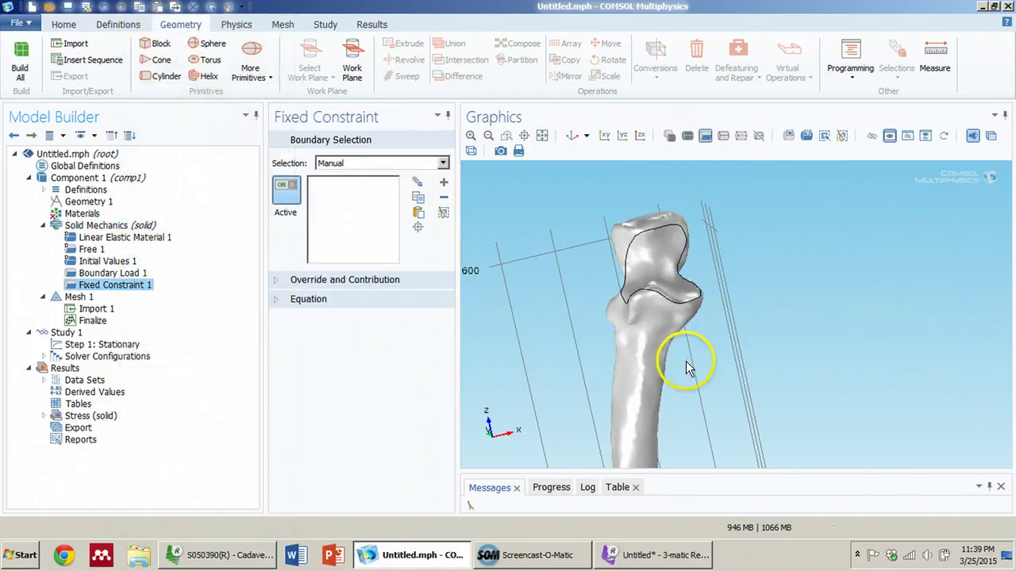
pyautogui.moveTo(686, 362); pyautogui.dragTo(671, 164, button='middle')
pyautogui.moveTo(655, 355); pyautogui.dragTo(633, 440, button='middle')
pyautogui.moveTo(633, 440); pyautogui.dragTo(665, 292, button='right')
pyautogui.click(667, 292)
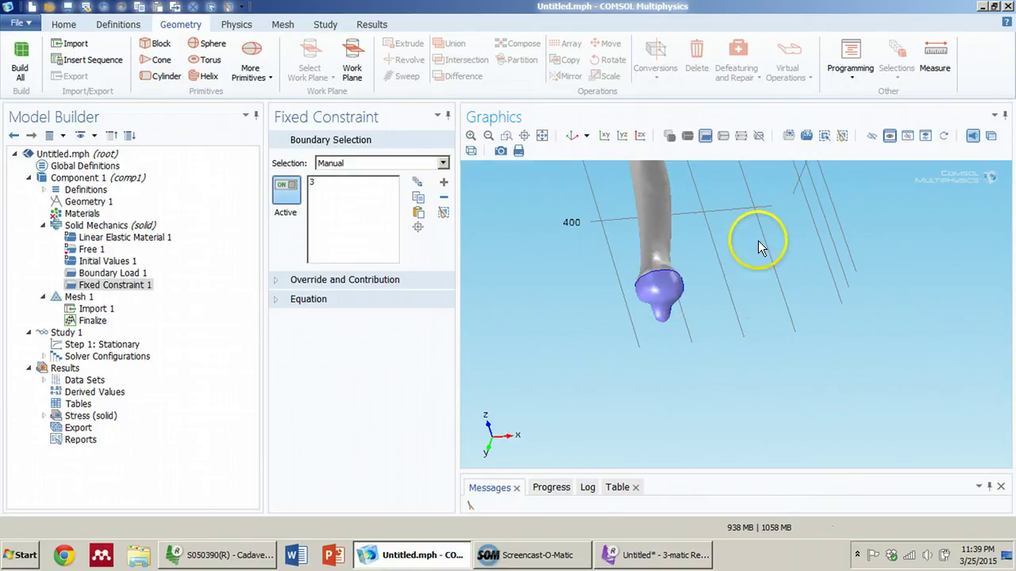
pyautogui.moveTo(758, 248); pyautogui.dragTo(644, 327, button='right')
pyautogui.moveTo(603, 292); pyautogui.dragTo(650, 363)
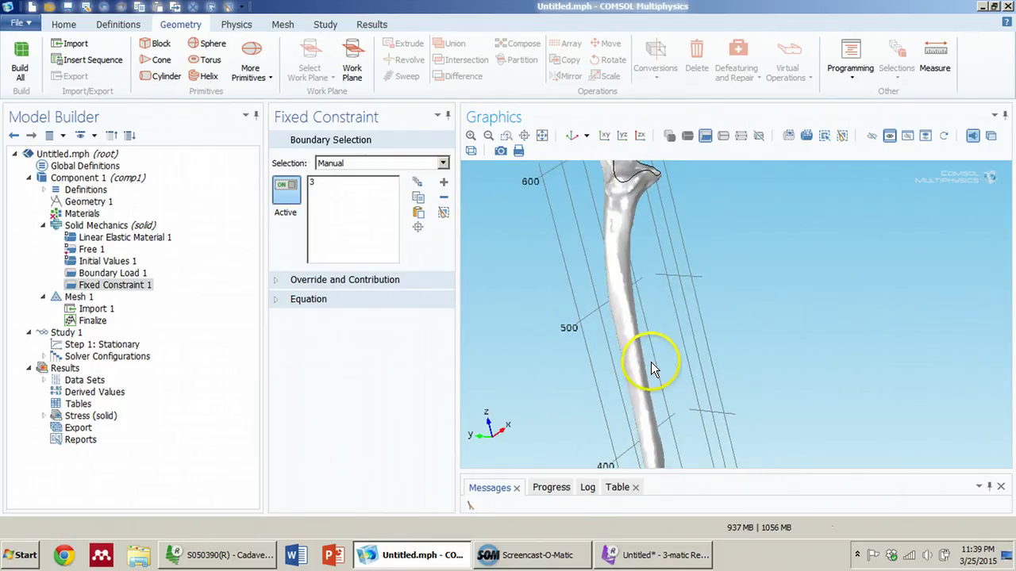
pyautogui.moveTo(671, 296); pyautogui.dragTo(671, 354, button='middle')
pyautogui.moveTo(672, 357); pyautogui.dragTo(666, 376, button='right')
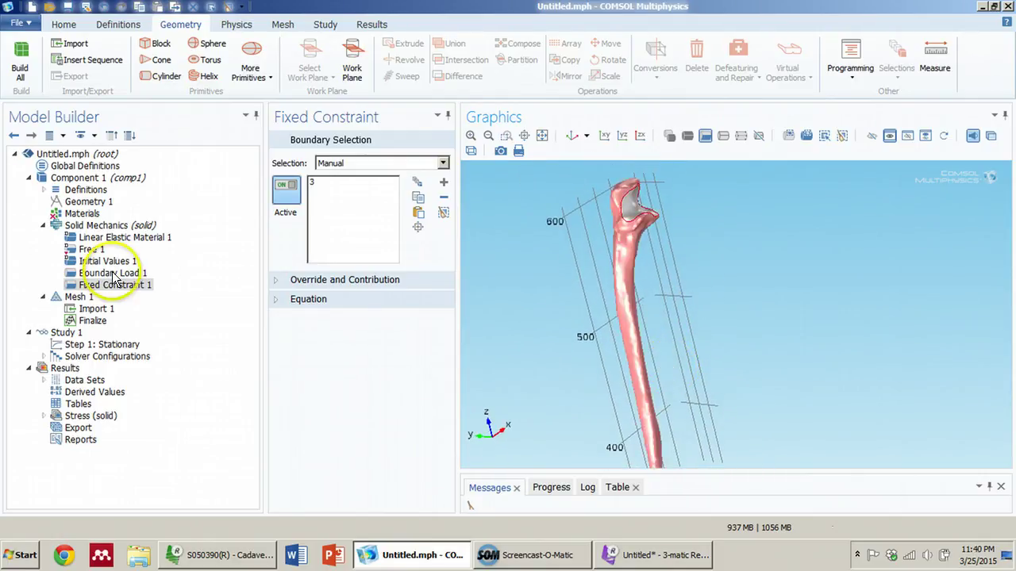
# Add the built-in material Iron from the material library to Component 1 so it applies to the ulna domain.
pyautogui.click(63, 216)
pyautogui.rightClick(63, 216)
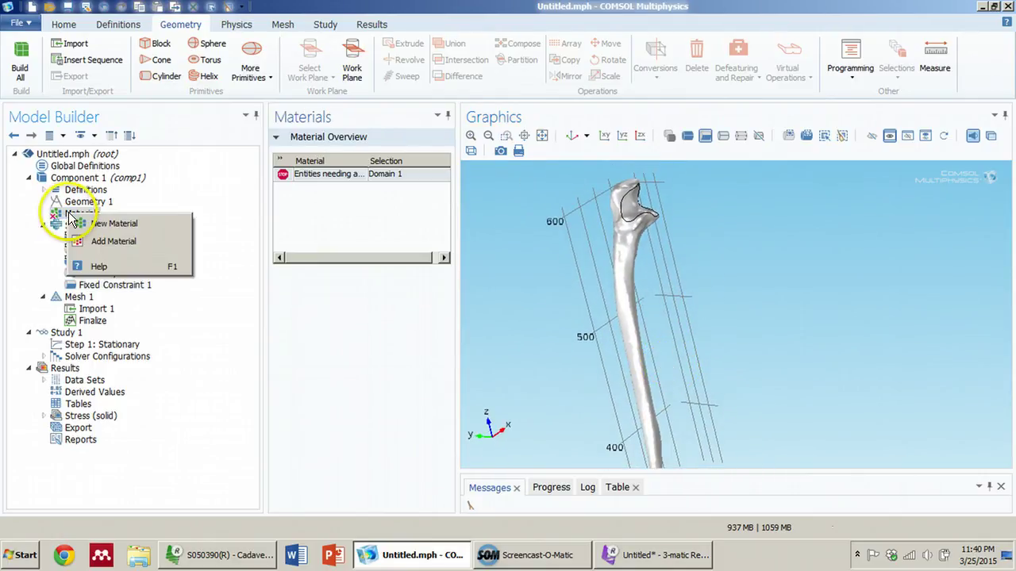
pyautogui.click(108, 241)
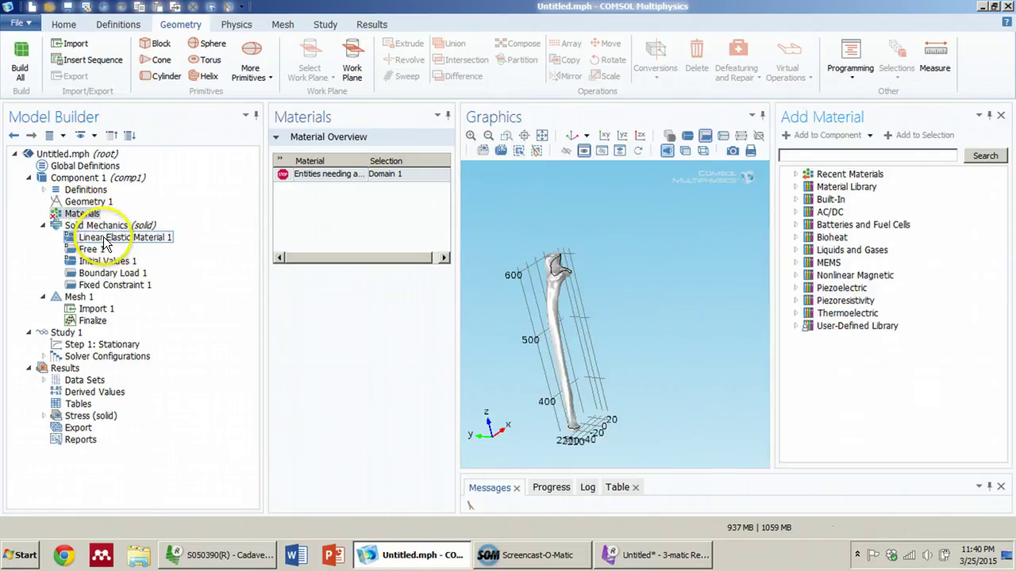
pyautogui.click(796, 188)
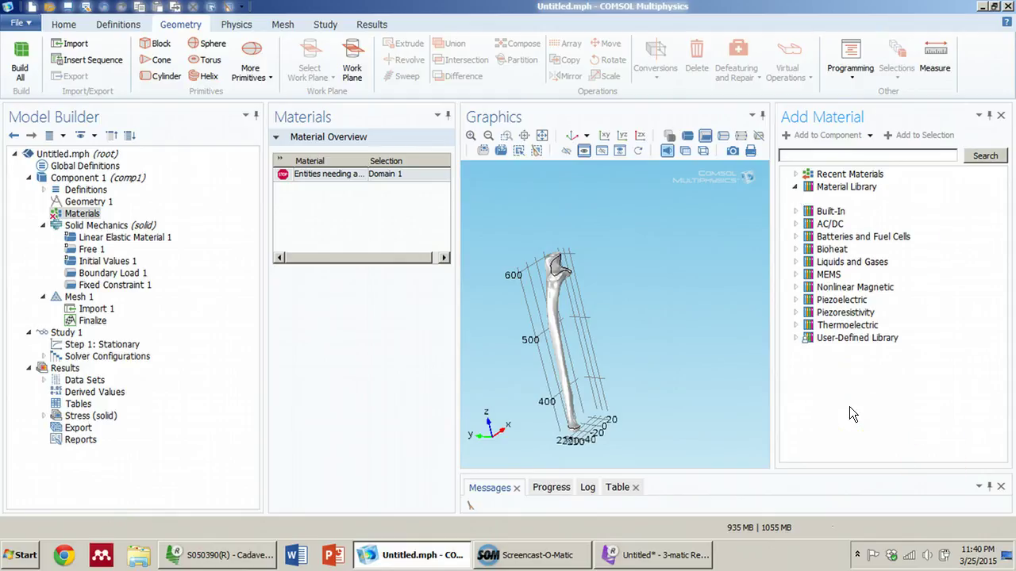
pyautogui.click(796, 211)
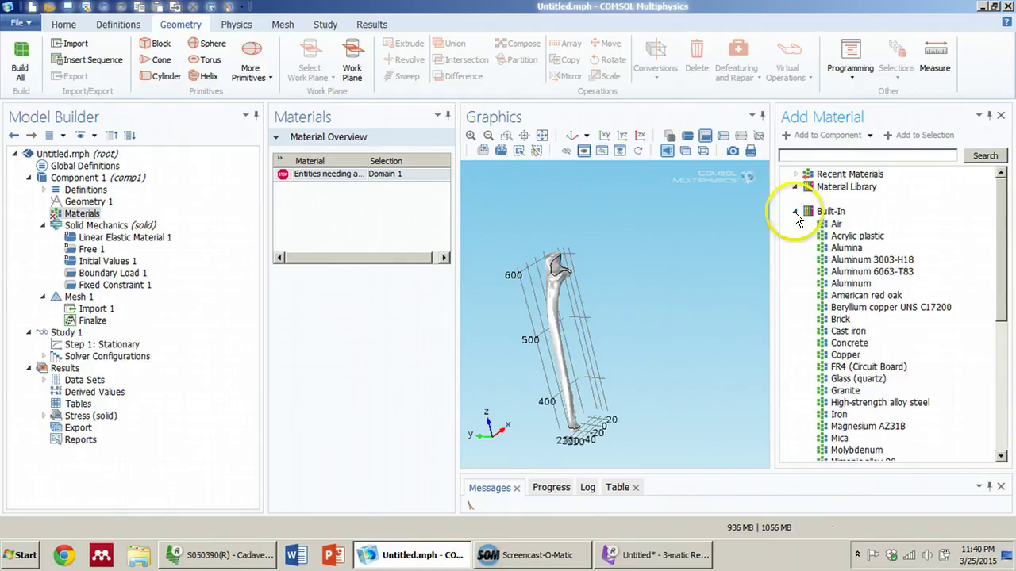
pyautogui.scroll(-5, 911, 315)
pyautogui.click(913, 319)
pyautogui.scroll(3, 910, 315)
pyautogui.click(839, 272)
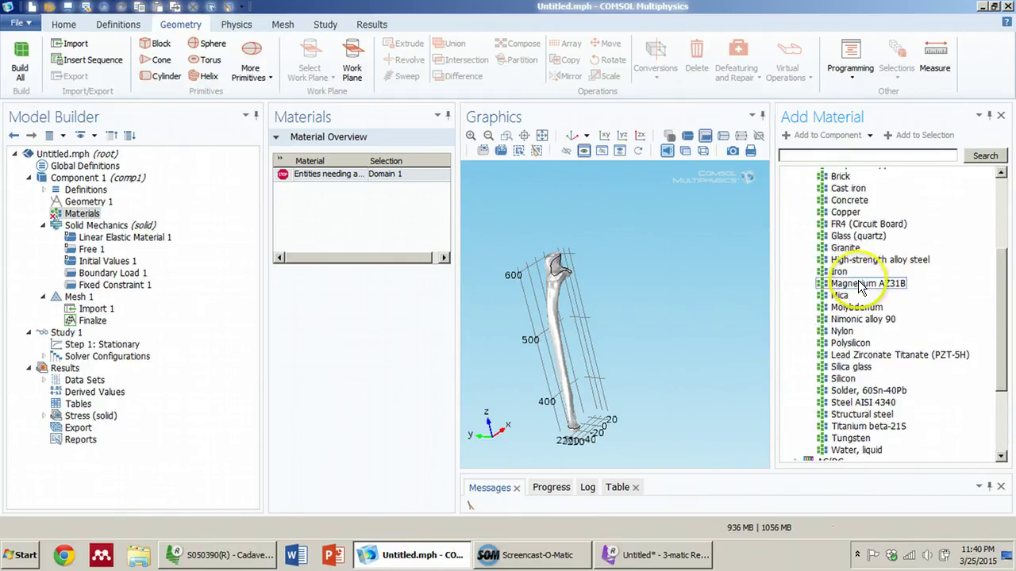
pyautogui.rightClick(840, 277)
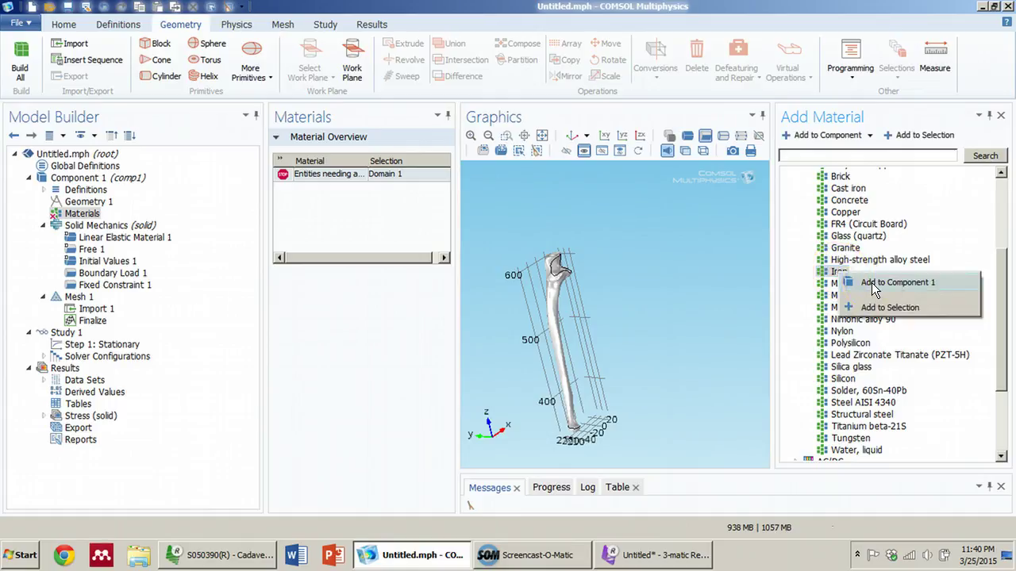
pyautogui.click(874, 284)
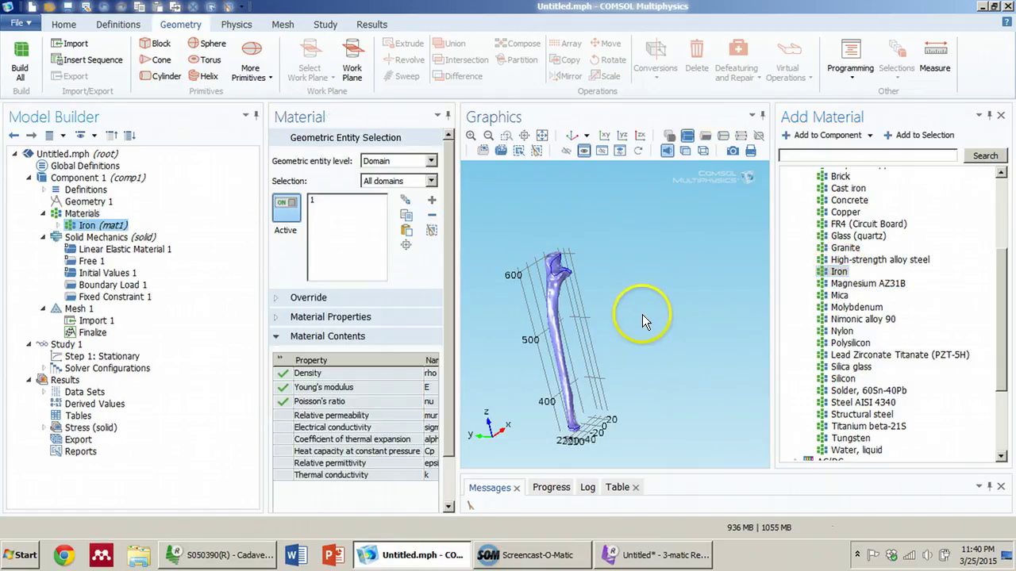
# Compute Study 1 for the ulna model with the default plots generated.
pyautogui.moveTo(650, 304); pyautogui.dragTo(582, 362, button='middle')
pyautogui.moveTo(579, 324); pyautogui.dragTo(668, 289, button='right')
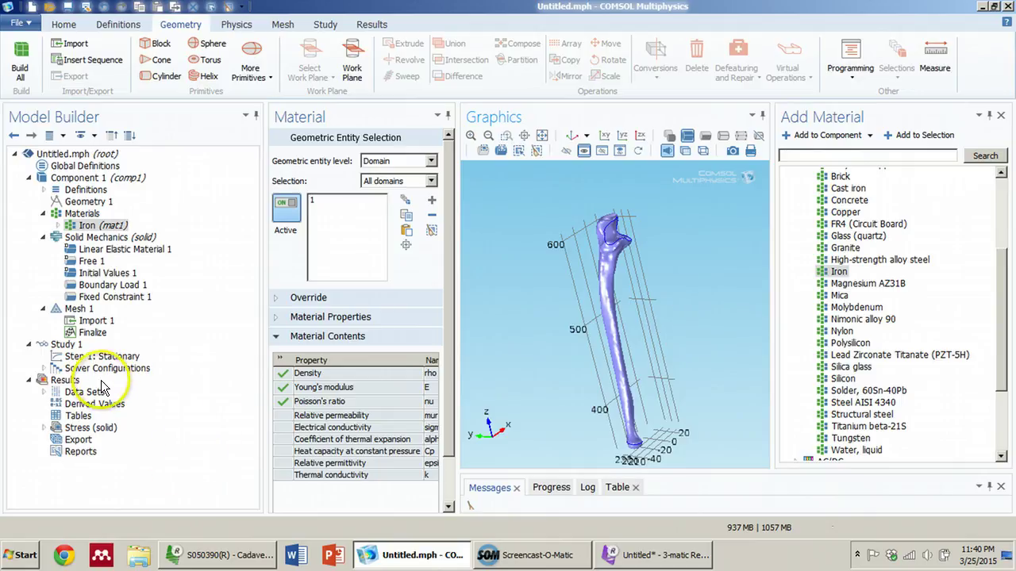
pyautogui.click(71, 345)
pyautogui.rightClick(73, 346)
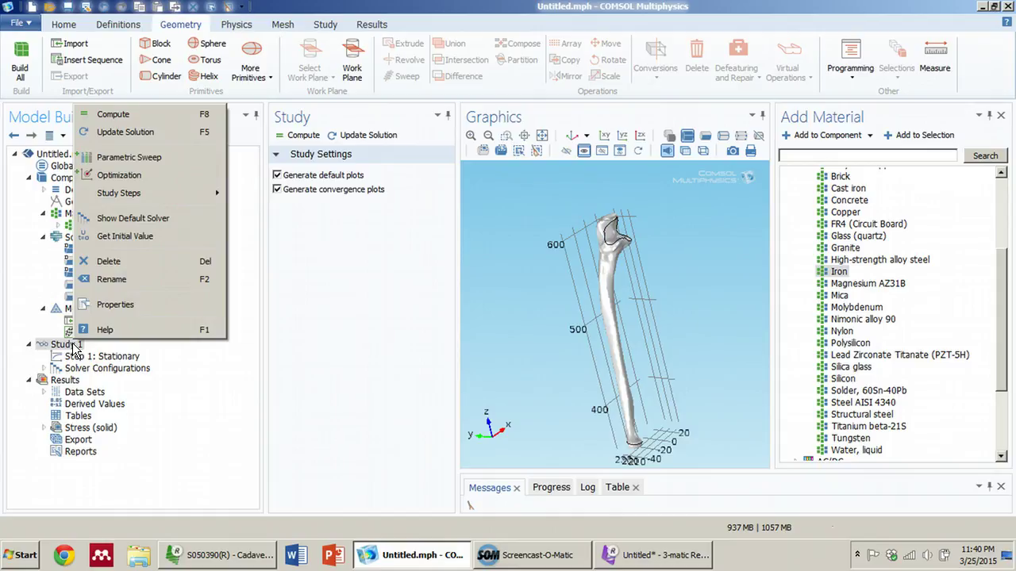
# Examine the von Mises stress plot on the ulna, turning the bone to inspect the shaft and distal end.
pyautogui.click(756, 389)
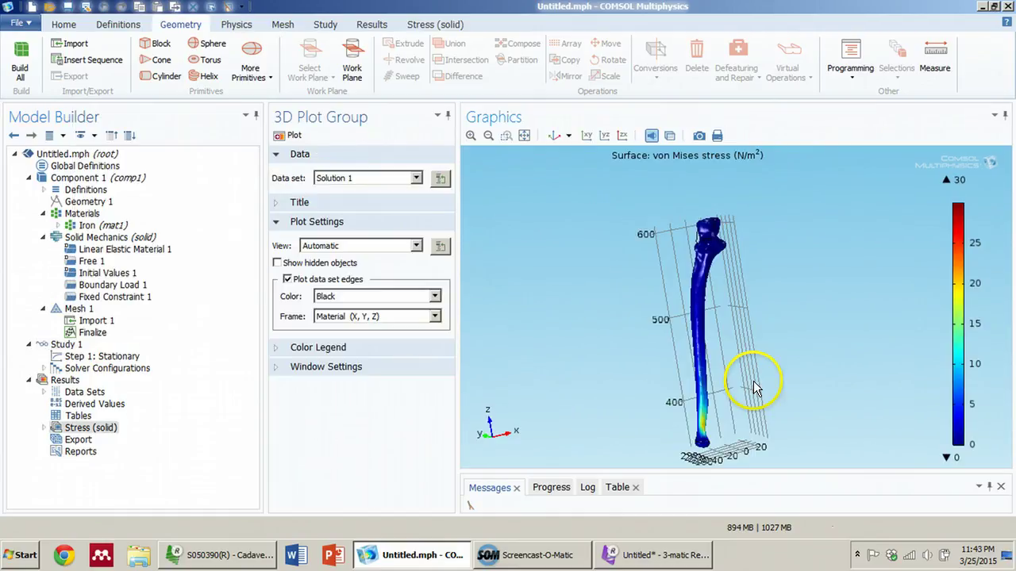
pyautogui.moveTo(750, 383); pyautogui.dragTo(724, 375, button='right')
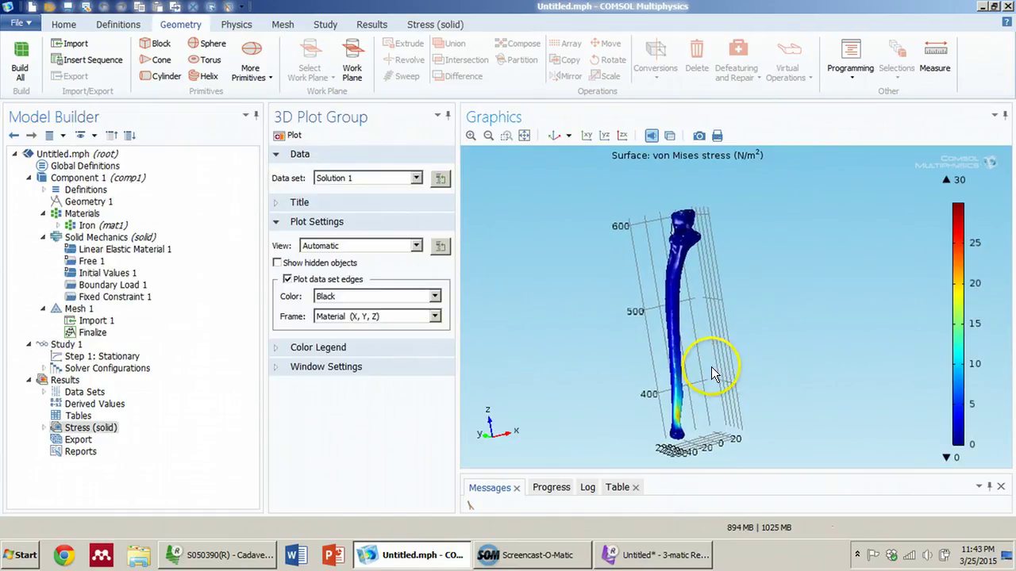
pyautogui.moveTo(712, 368)
pyautogui.mouseDown()
pyautogui.moveTo(677, 356)
pyautogui.moveTo(701, 375)
pyautogui.moveTo(714, 369)
pyautogui.mouseUp()
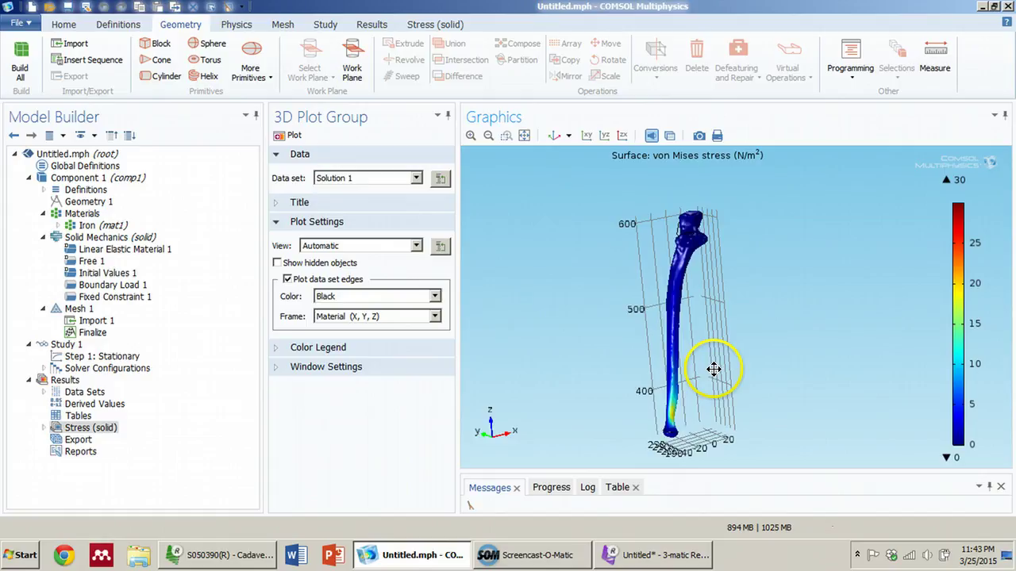